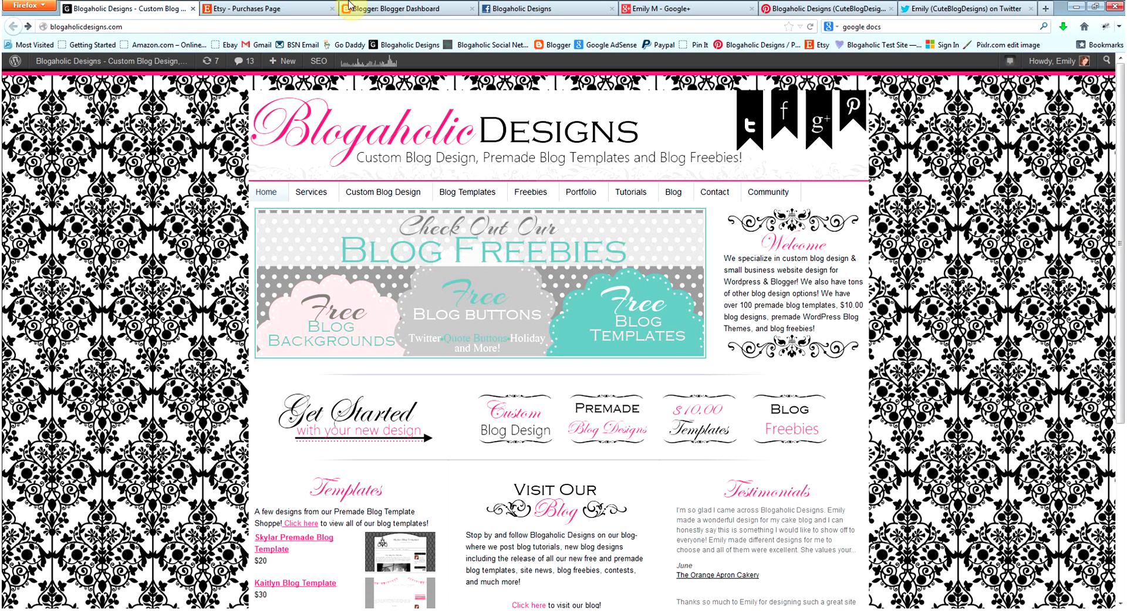
Switch to the Blogger Dashboard tab that lists Blogaholic Test Blog.
left_click(408, 9)
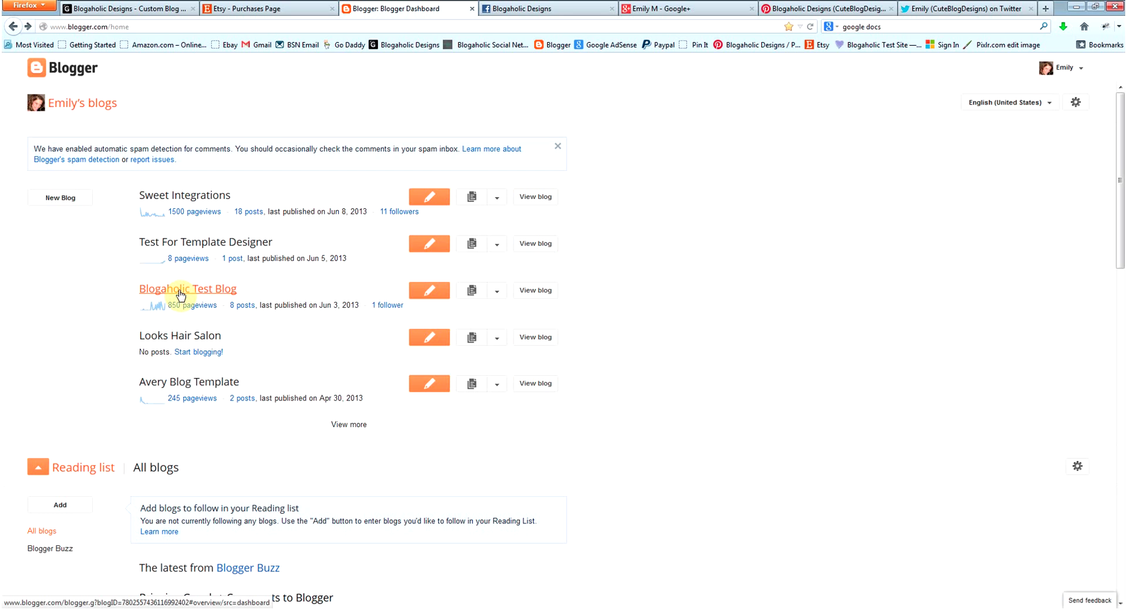
Create a Blogaholic Test Blog post titled 'IMPORTANT: DO NOT PUBLISH OR DELETE' and save it as a draft.
left_click(426, 297)
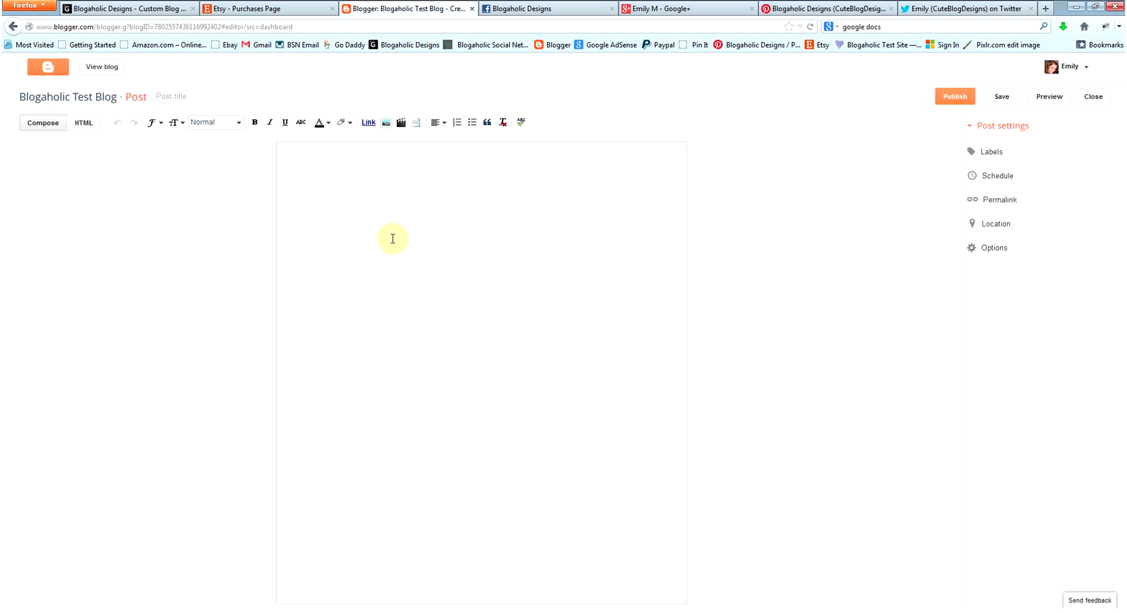
left_click(175, 93)
type("IMPORTANT: DO NOT PUBL")
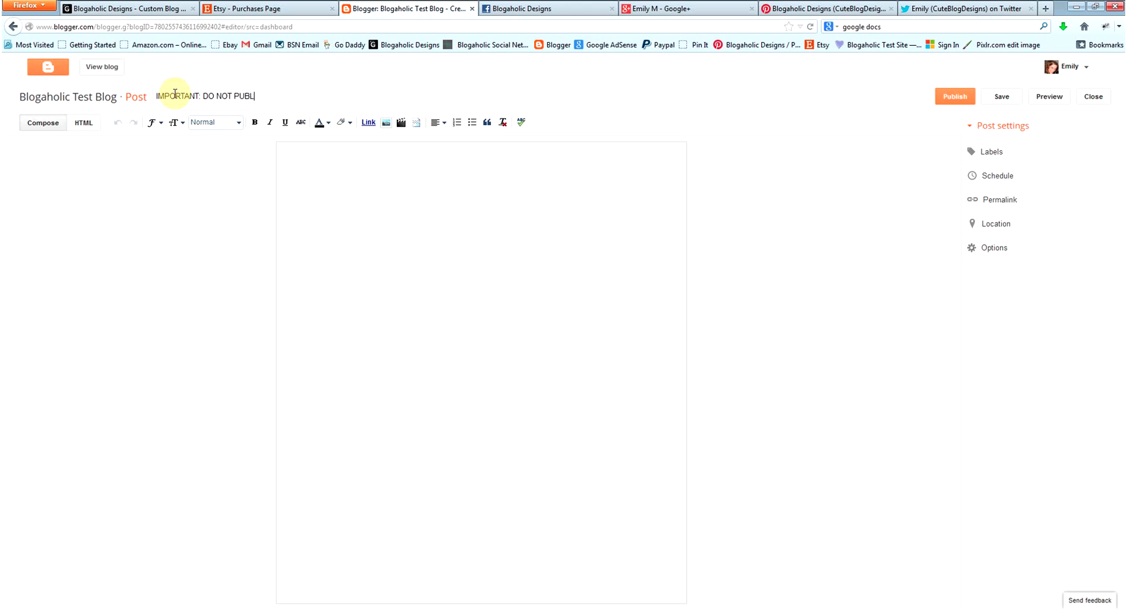
type("ISH OR DELETE")
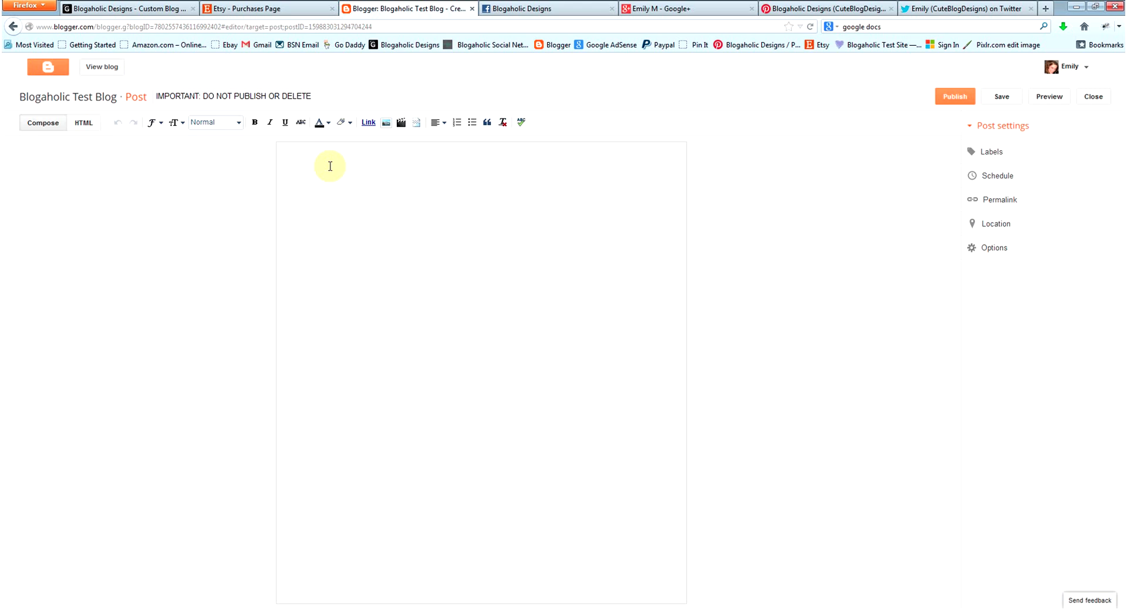
left_click(1014, 100)
Put the post in HTML view and open the image upload file picker.
left_click(348, 162)
left_click(87, 128)
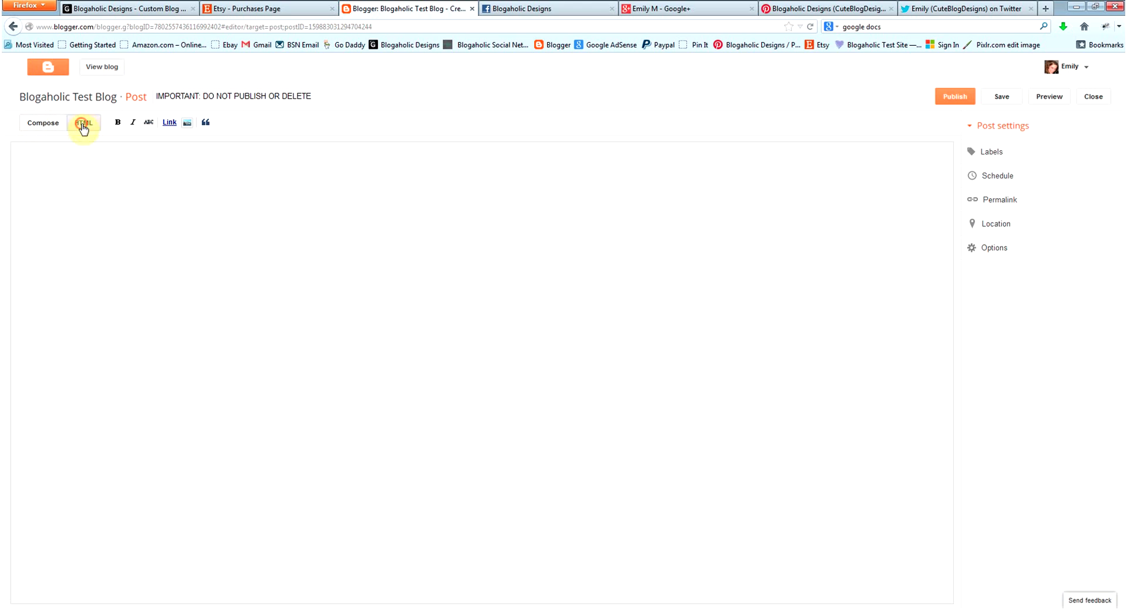
left_click(62, 153)
left_click(187, 123)
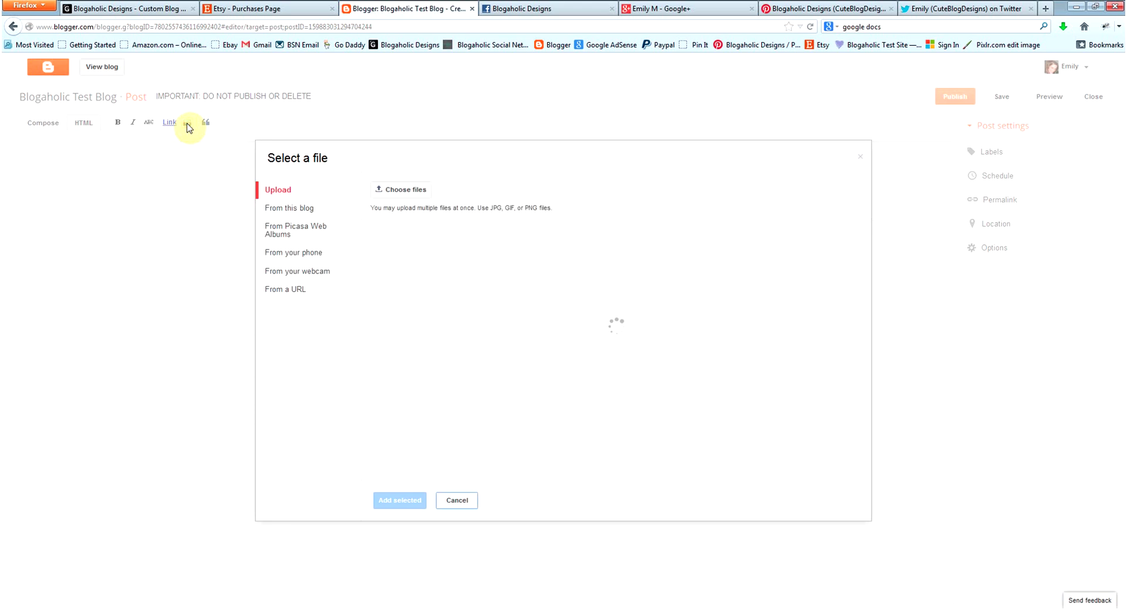
left_click(421, 193)
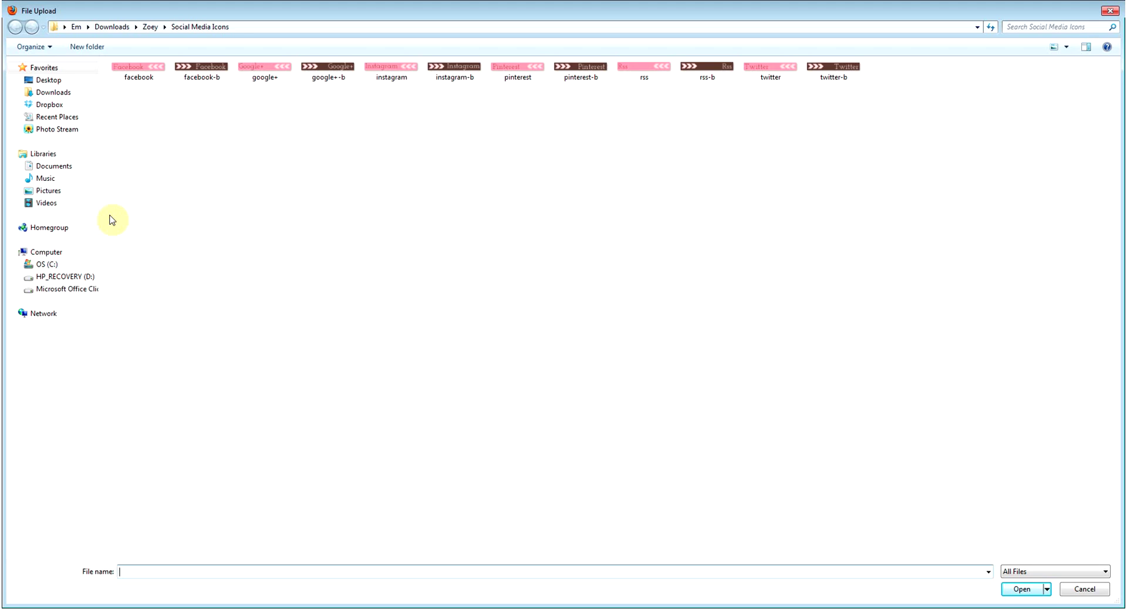
Upload the facebook, google+-b, pinterest and twitter-b icon files from Social Media Icons.
left_click(139, 68)
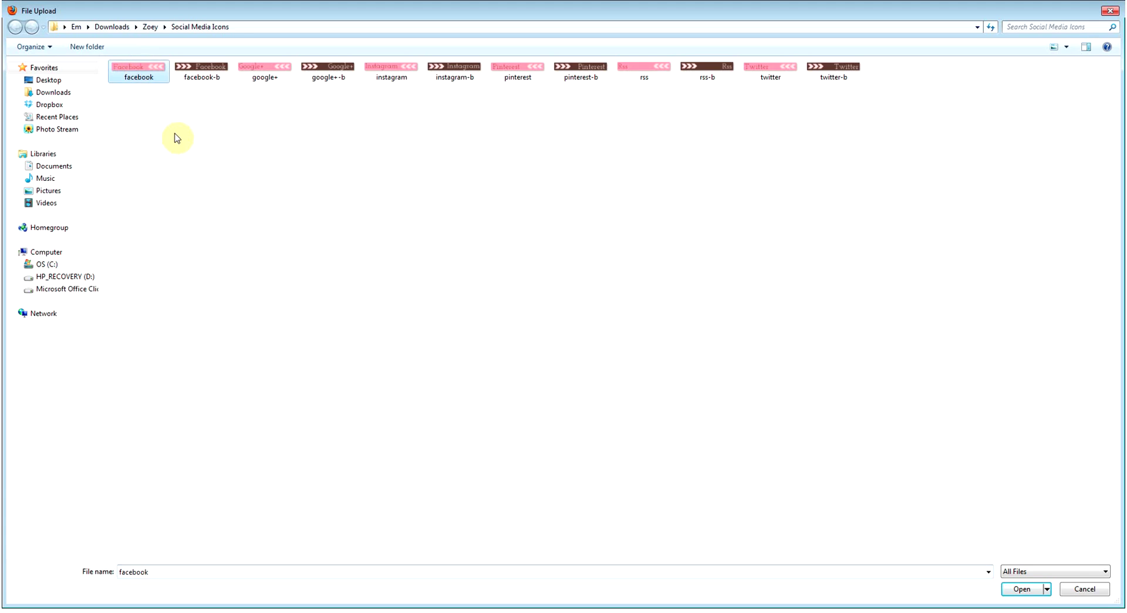
left_click(329, 70, "ctrl")
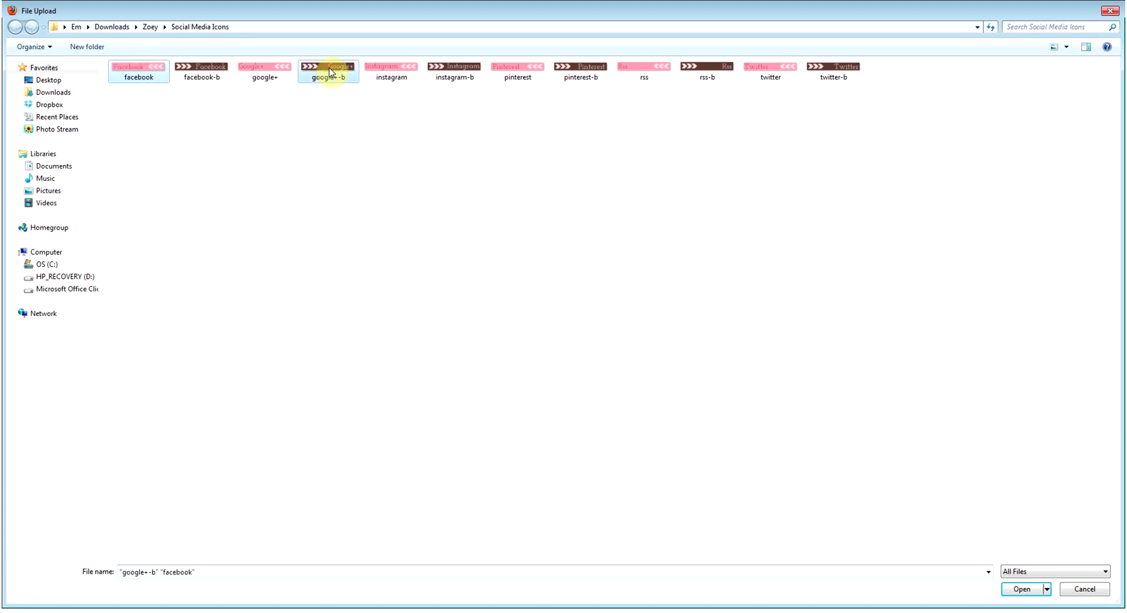
left_click(516, 73, "ctrl")
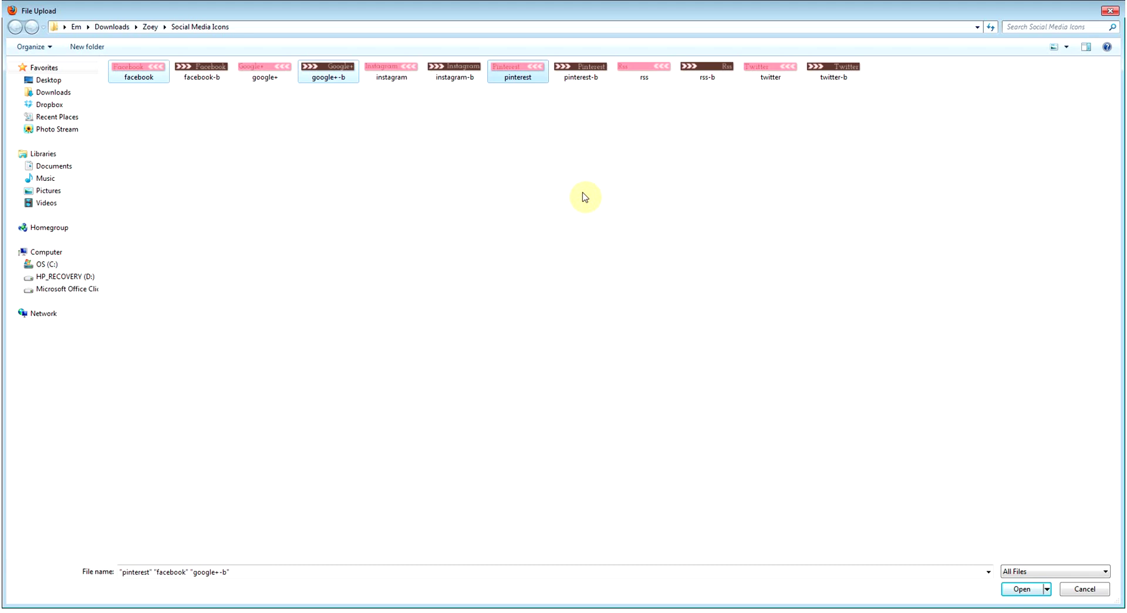
left_click(850, 72, "ctrl")
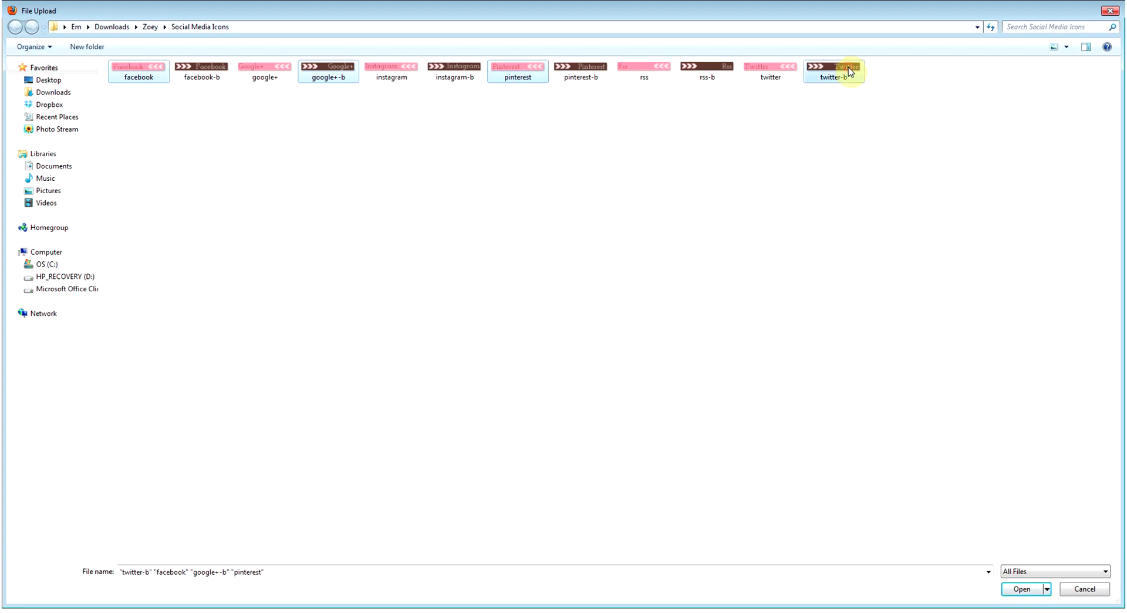
left_click(1025, 590)
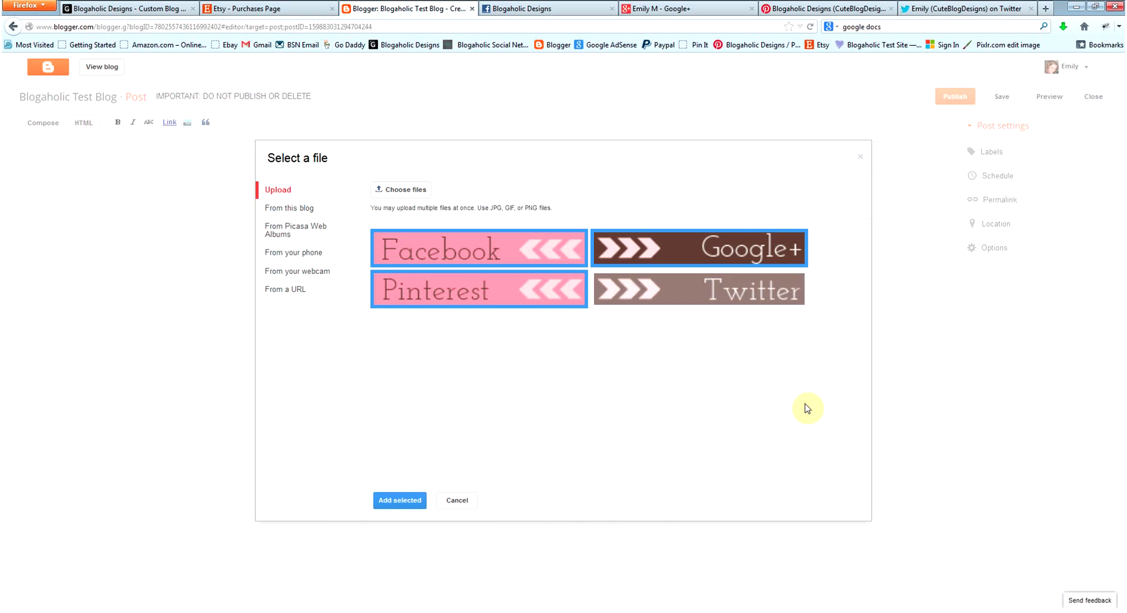
Add all four uploaded icon images to the post and return to Compose view.
left_click(539, 249)
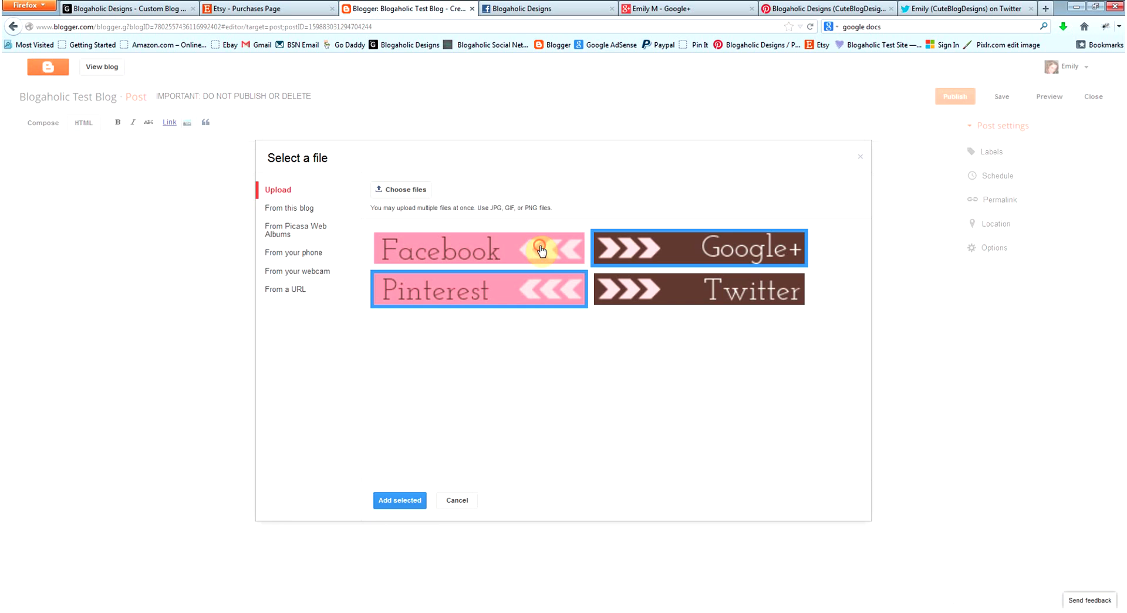
left_click(539, 250)
left_click(637, 289)
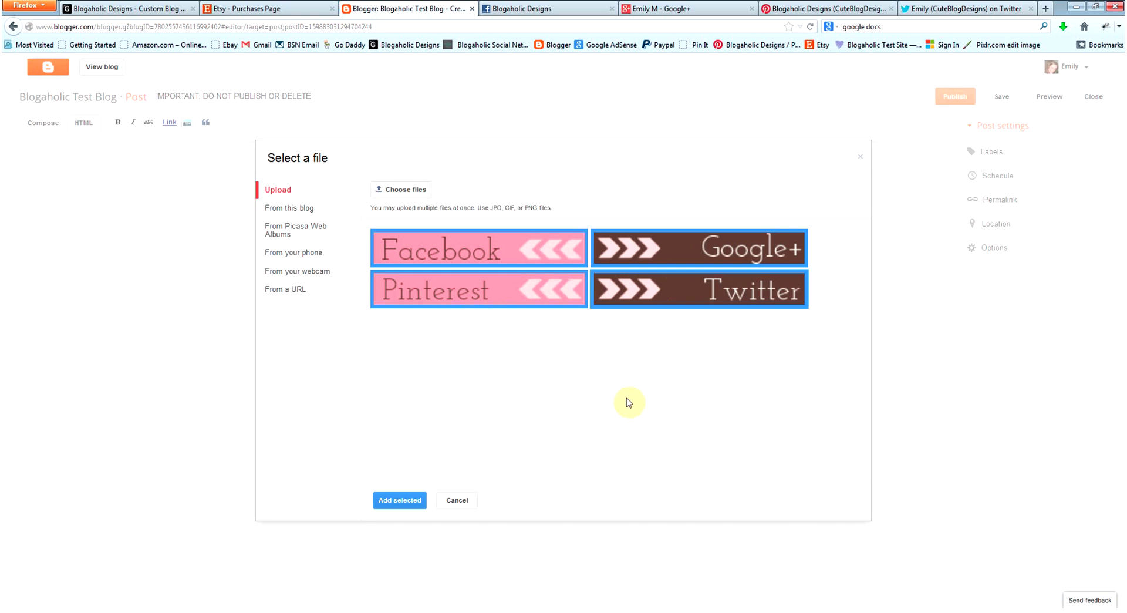
left_click(399, 500)
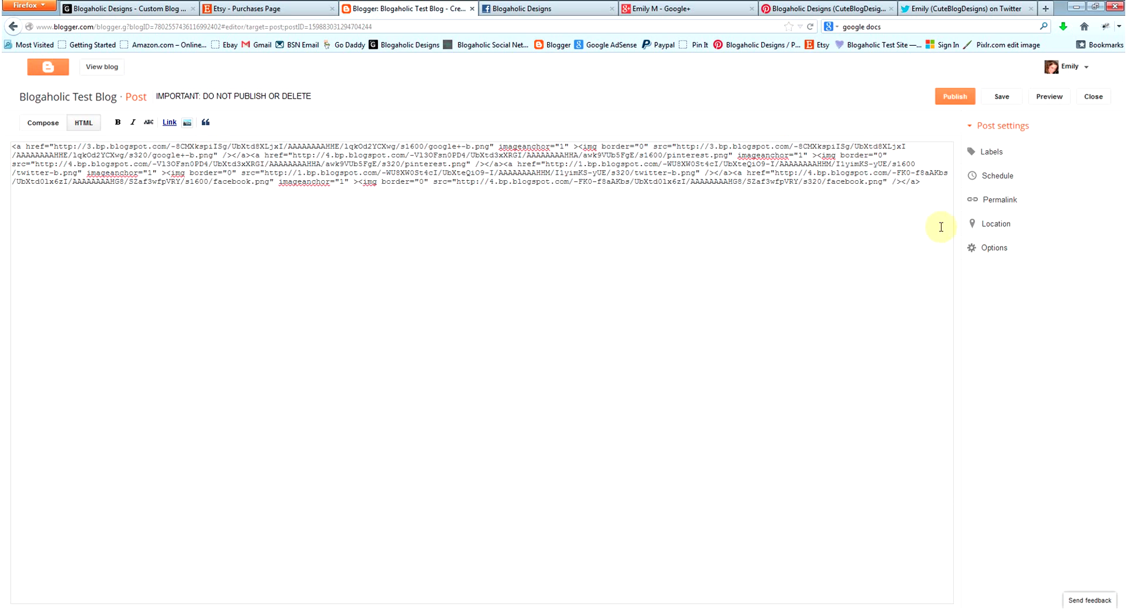
left_click(41, 123)
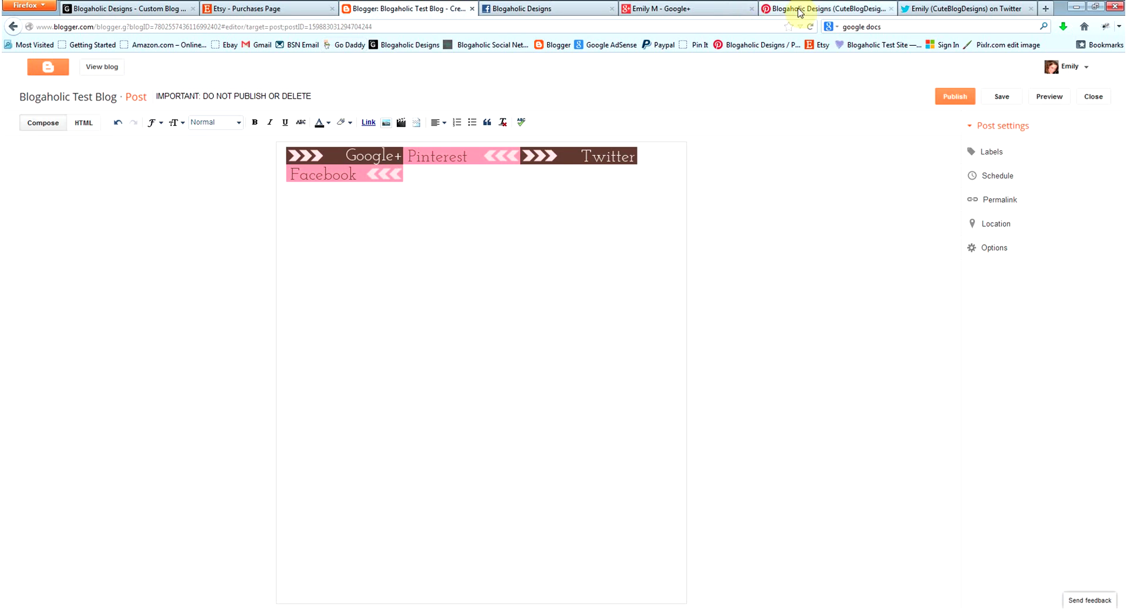
Copy the Google+ profile page's web address.
left_click(657, 9)
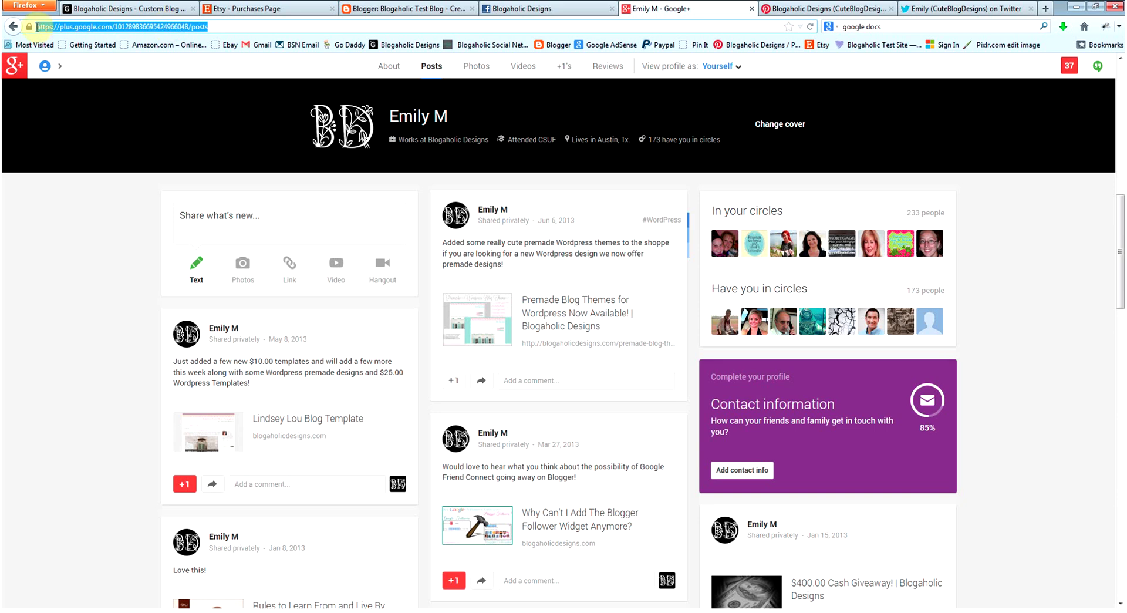
left_click(226, 26)
left_click_drag(209, 26, 26, 26)
right_click(95, 27)
left_click(122, 64)
Link the Google+ icon image in the post to the copied profile address.
left_click(382, 8)
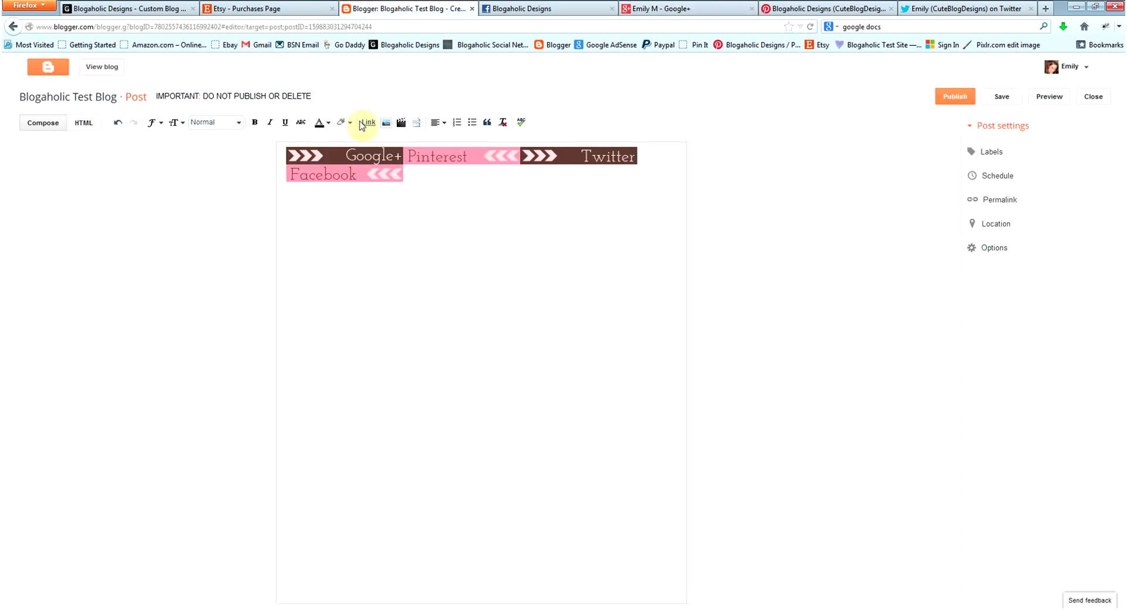
left_click(349, 156)
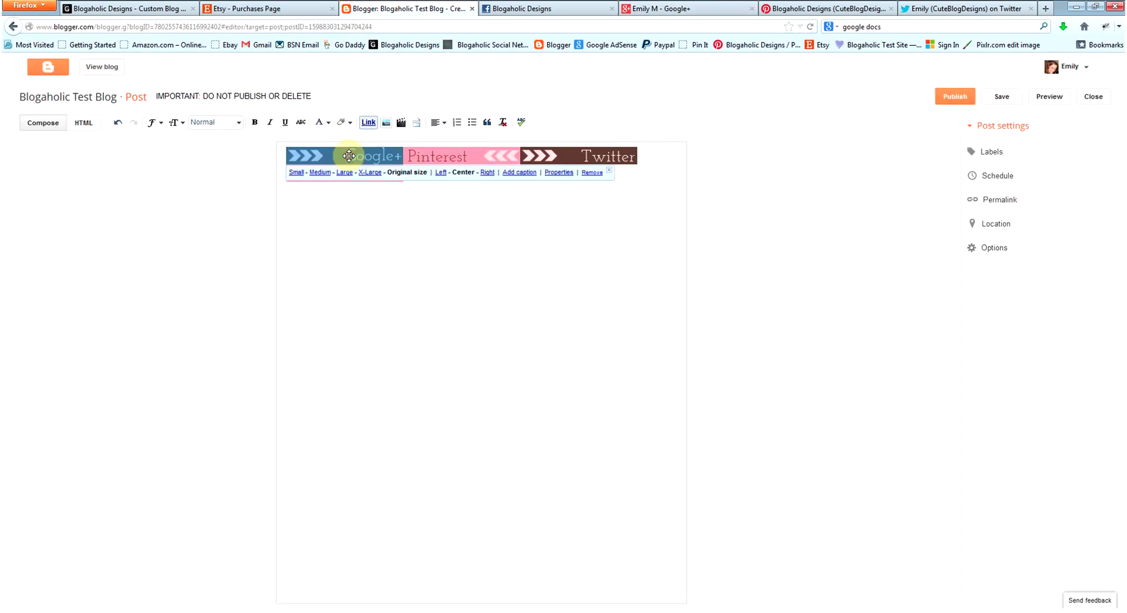
left_click(368, 123)
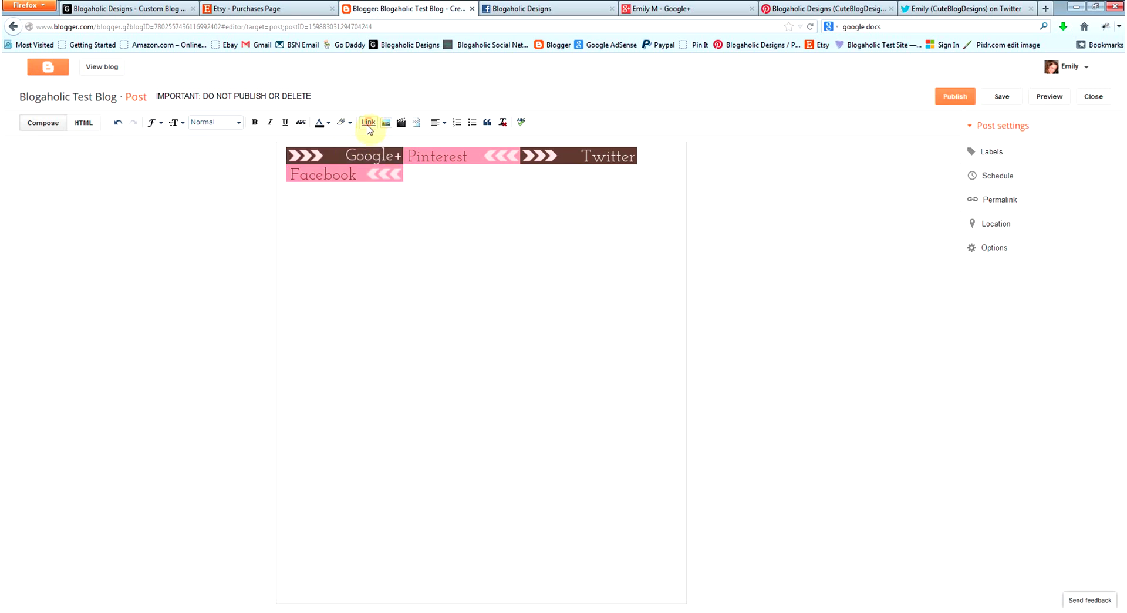
left_click(344, 155)
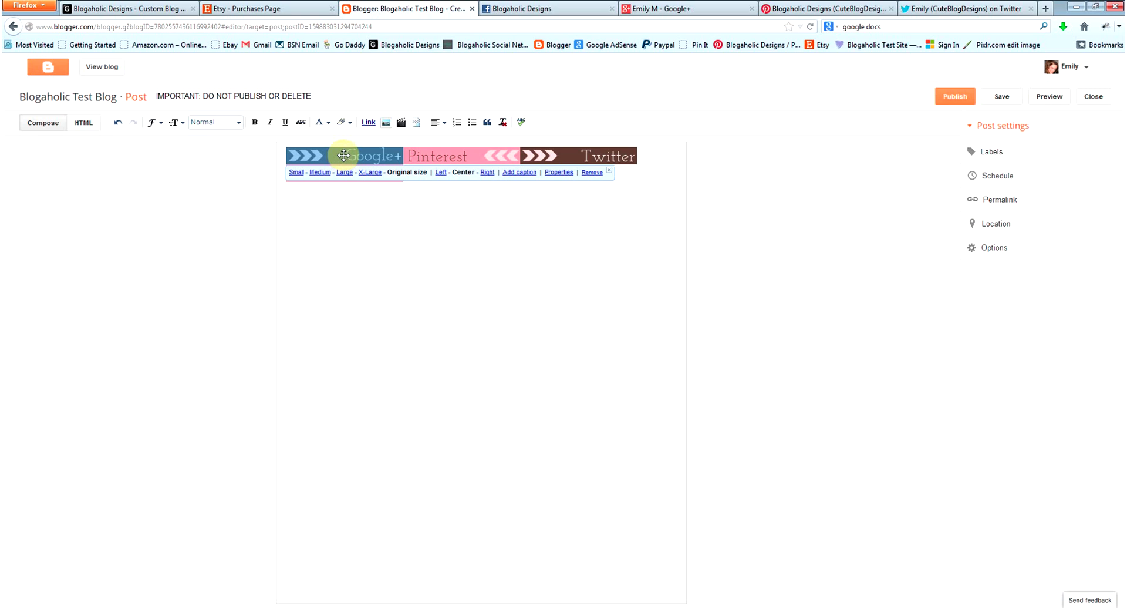
left_click(369, 124)
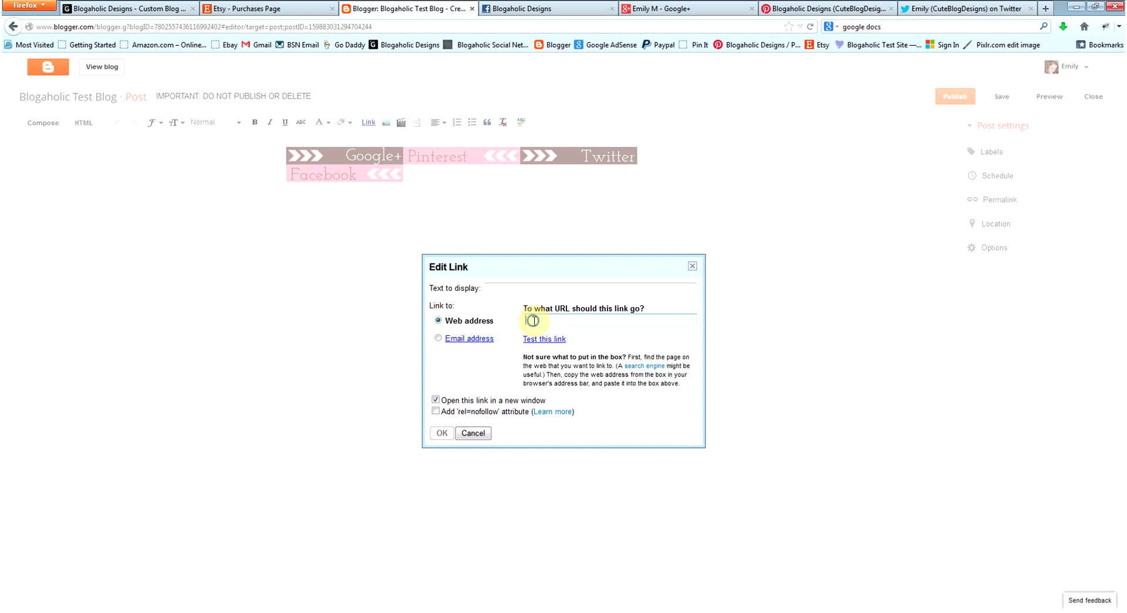
right_click(532, 320)
left_click(563, 374)
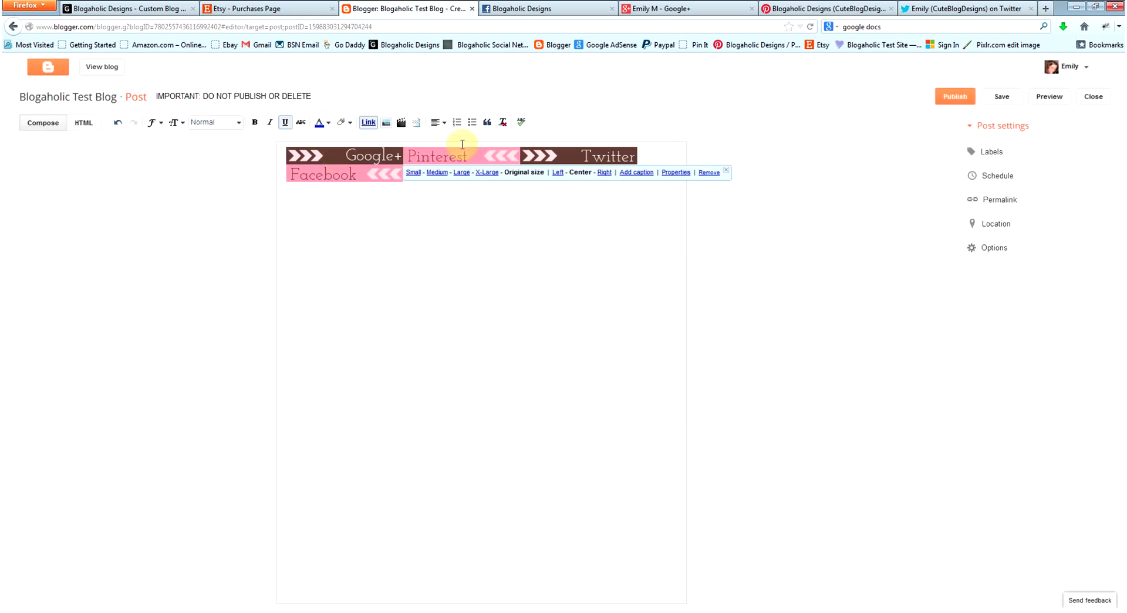
Copy the Pinterest boards page web address.
left_click(824, 9)
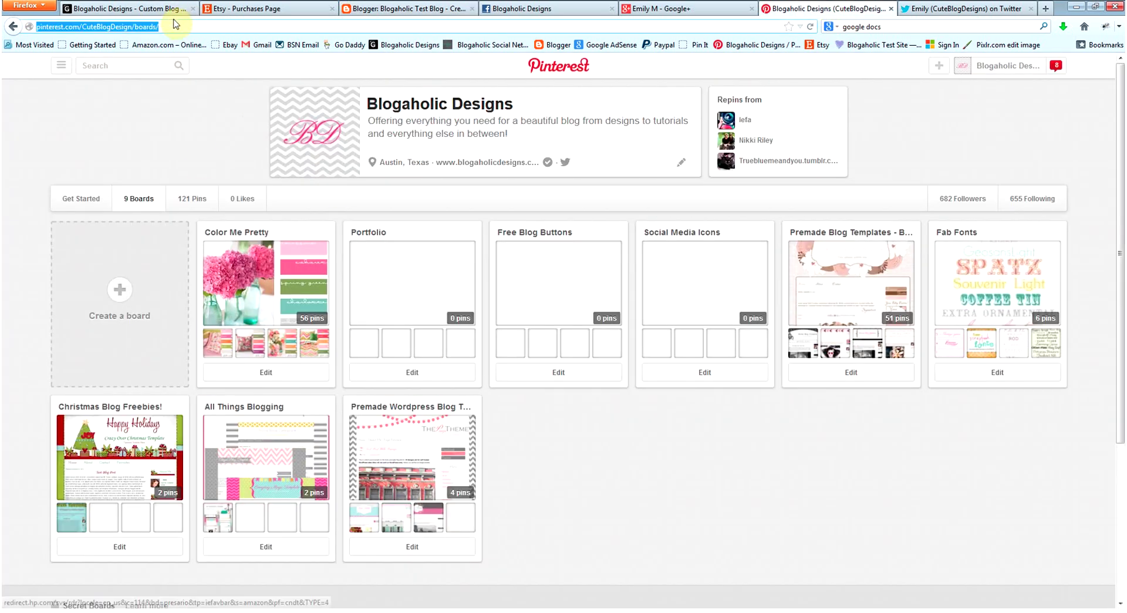
right_click(134, 27)
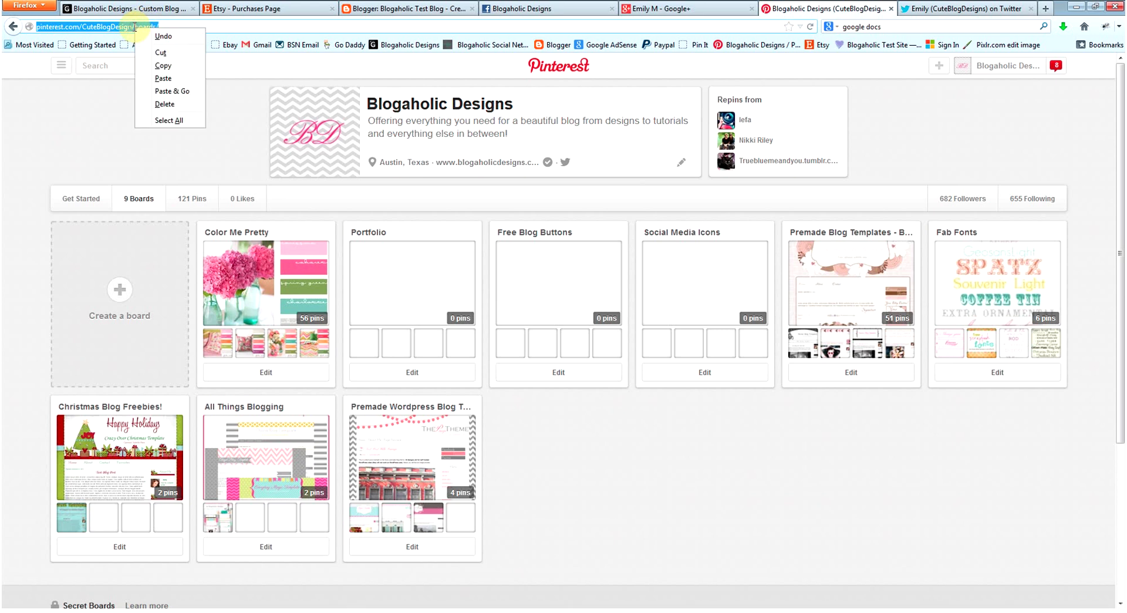
left_click(171, 66)
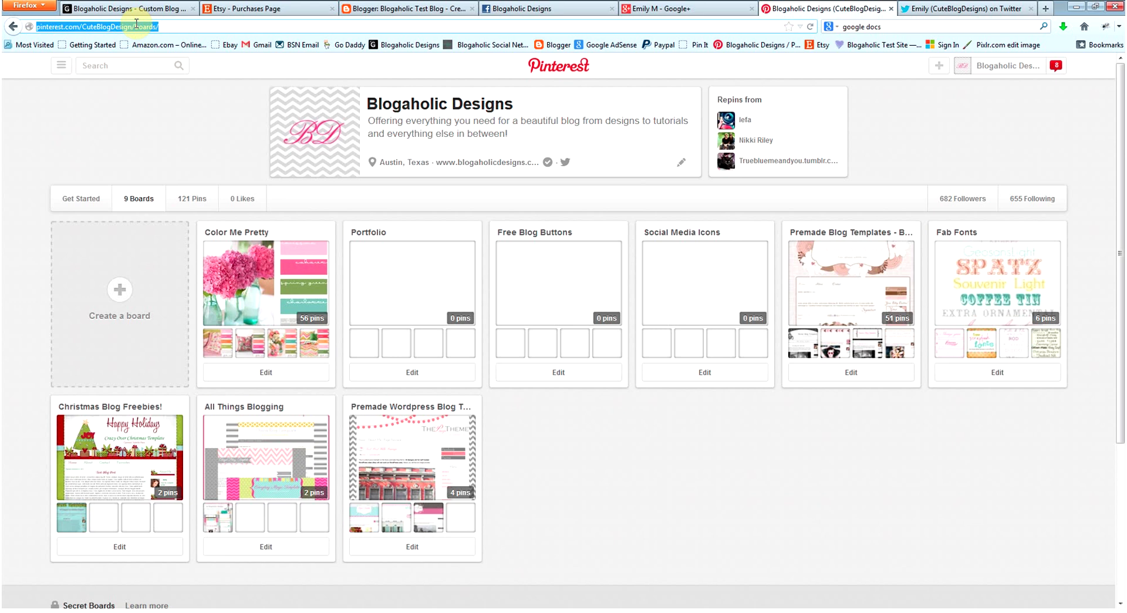
Link the Pinterest icon image to the copied Pinterest boards address.
left_click(406, 10)
left_click(459, 157)
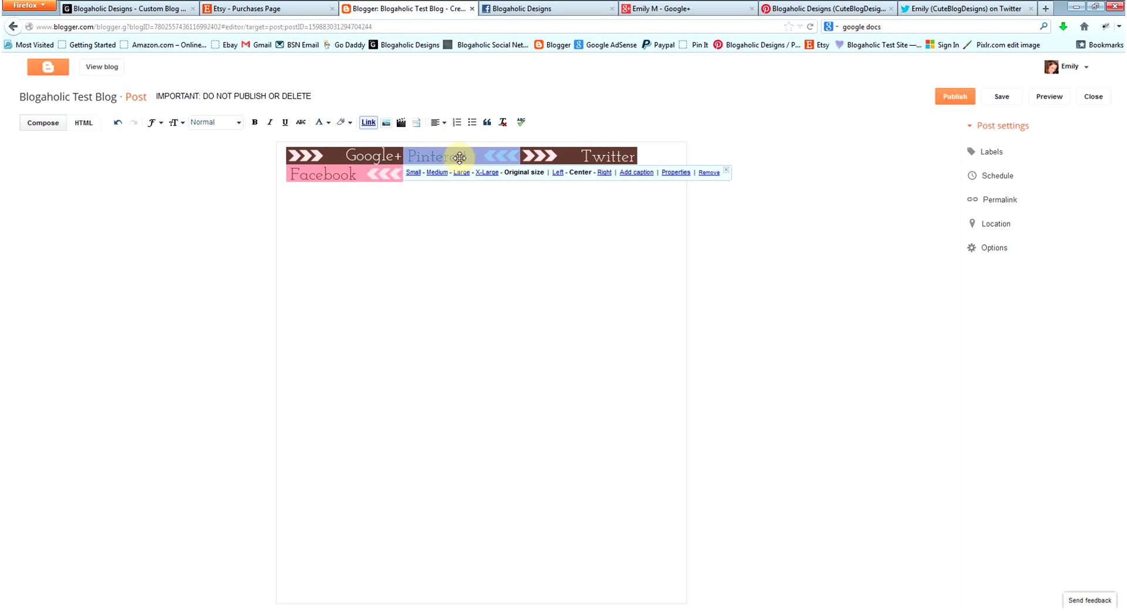
left_click(370, 122)
left_click(443, 158)
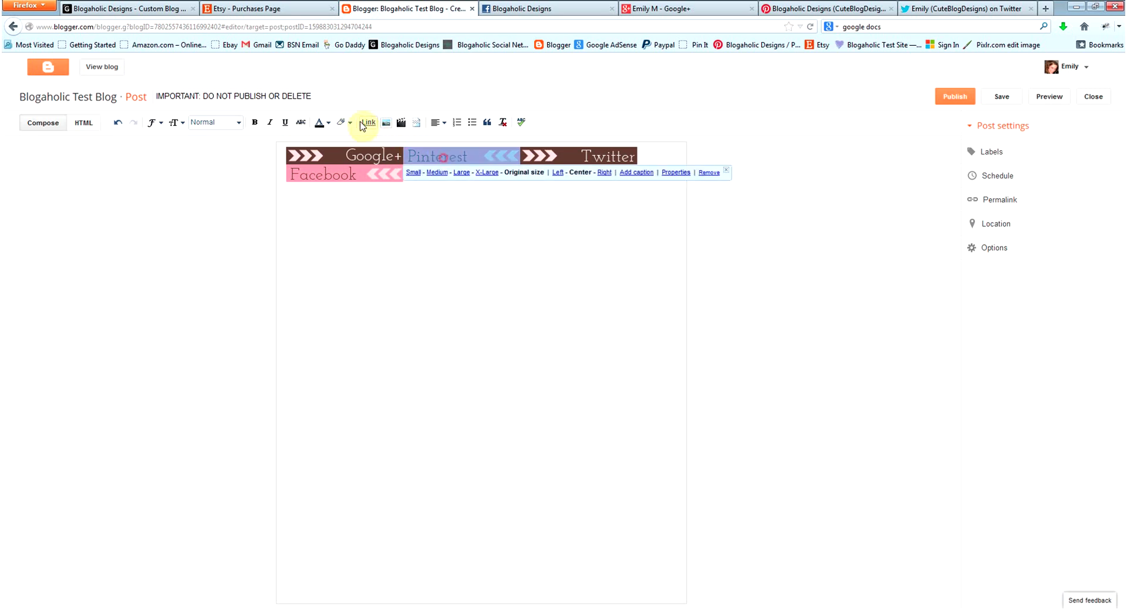
left_click(367, 123)
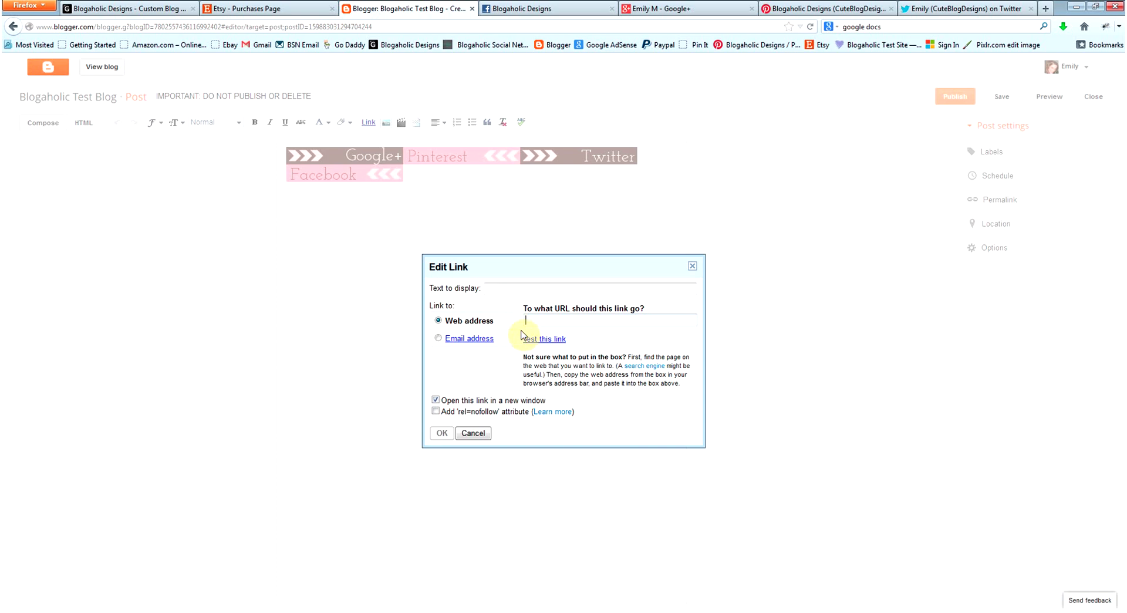
right_click(541, 319)
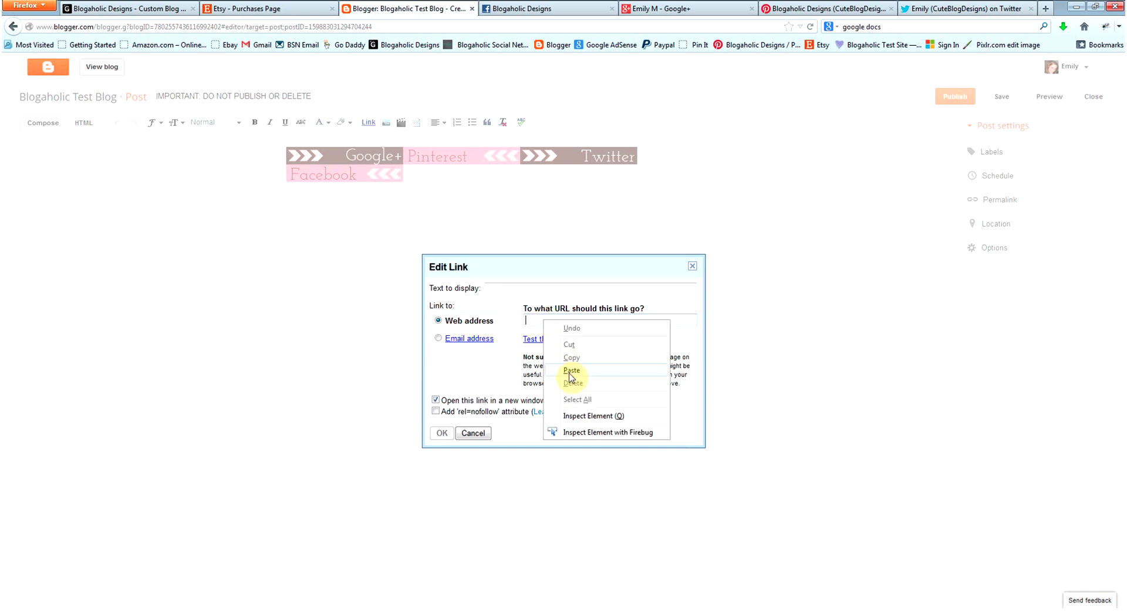
left_click(570, 371)
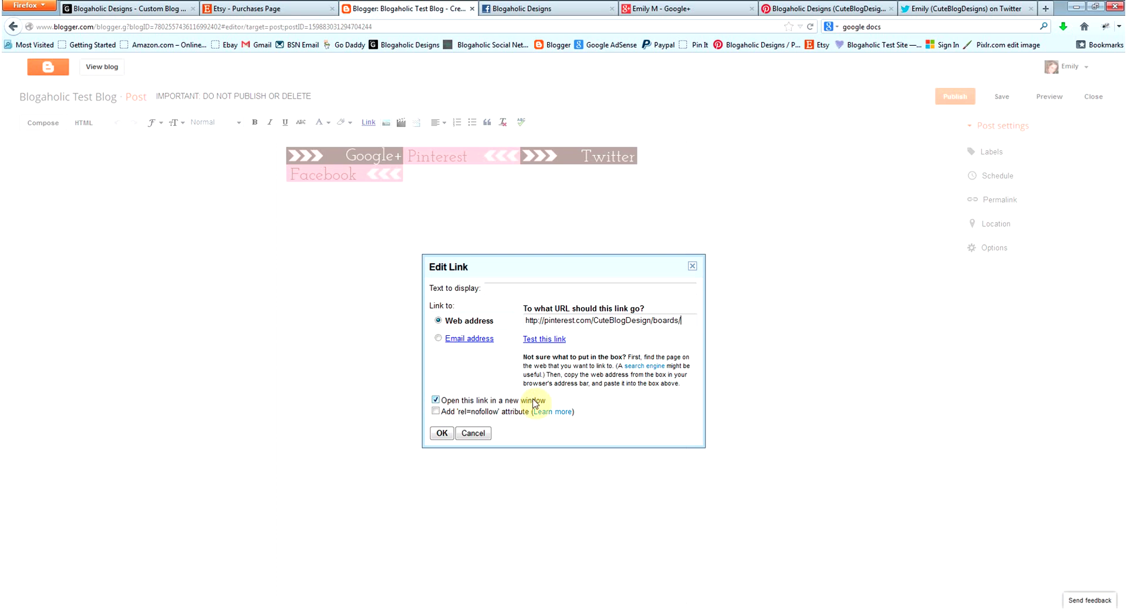
left_click(443, 434)
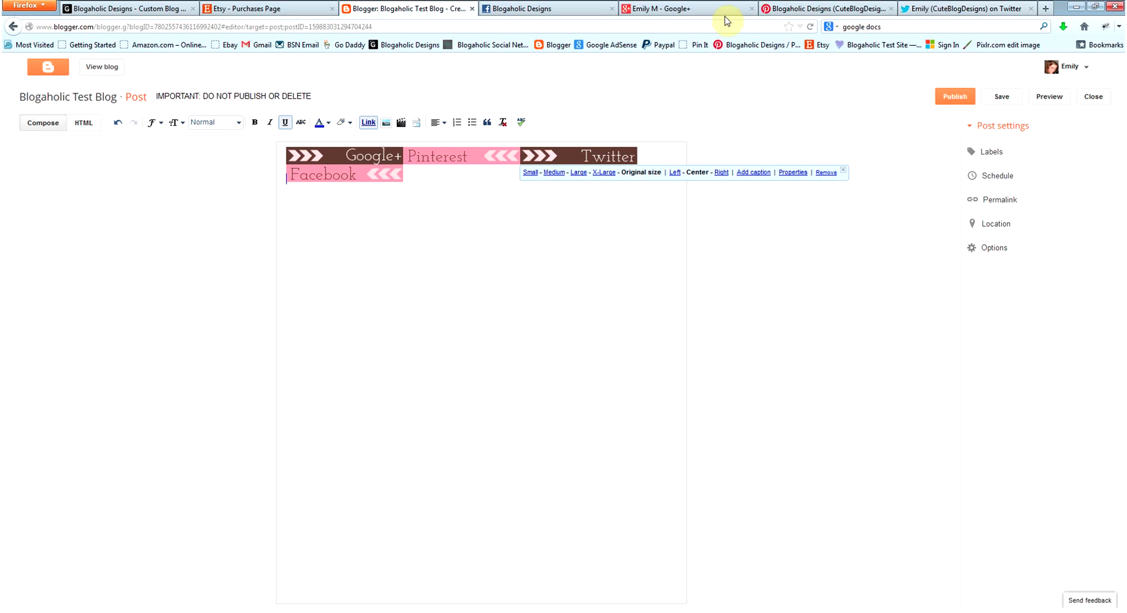
Copy the Twitter profile page's web address.
left_click(969, 9)
left_click(186, 30)
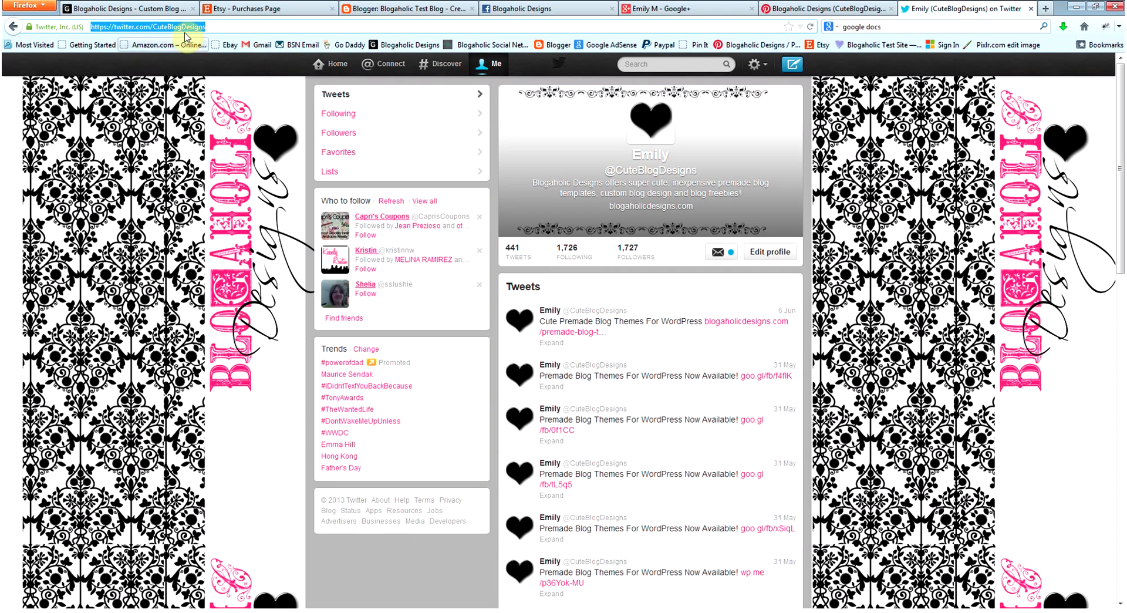
right_click(178, 27)
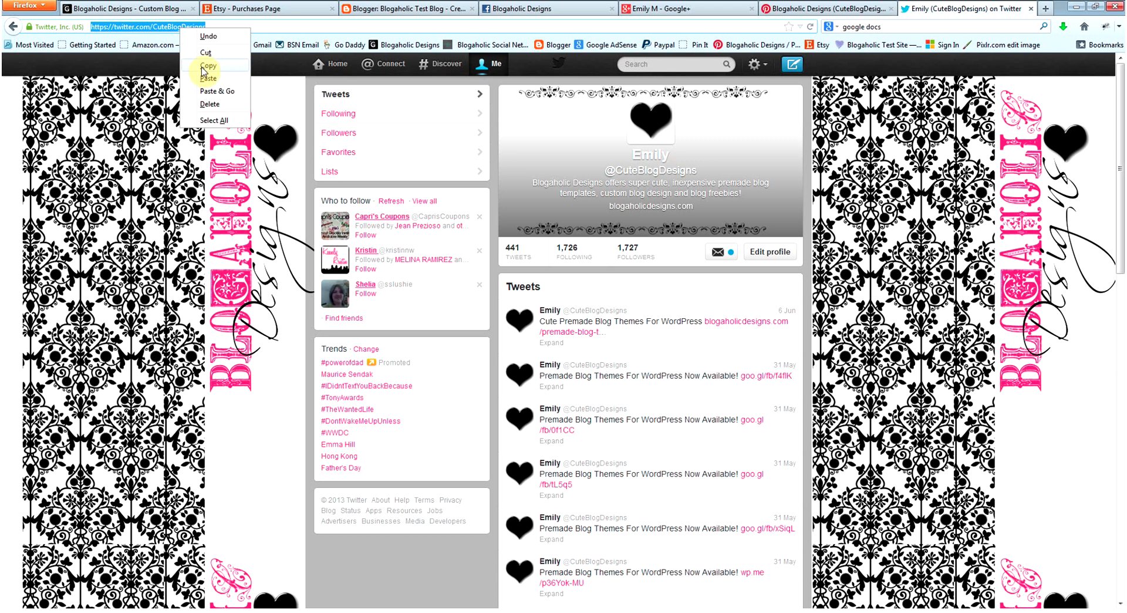
left_click(203, 69)
Link the Twitter icon image to the copied Twitter profile address.
left_click(419, 9)
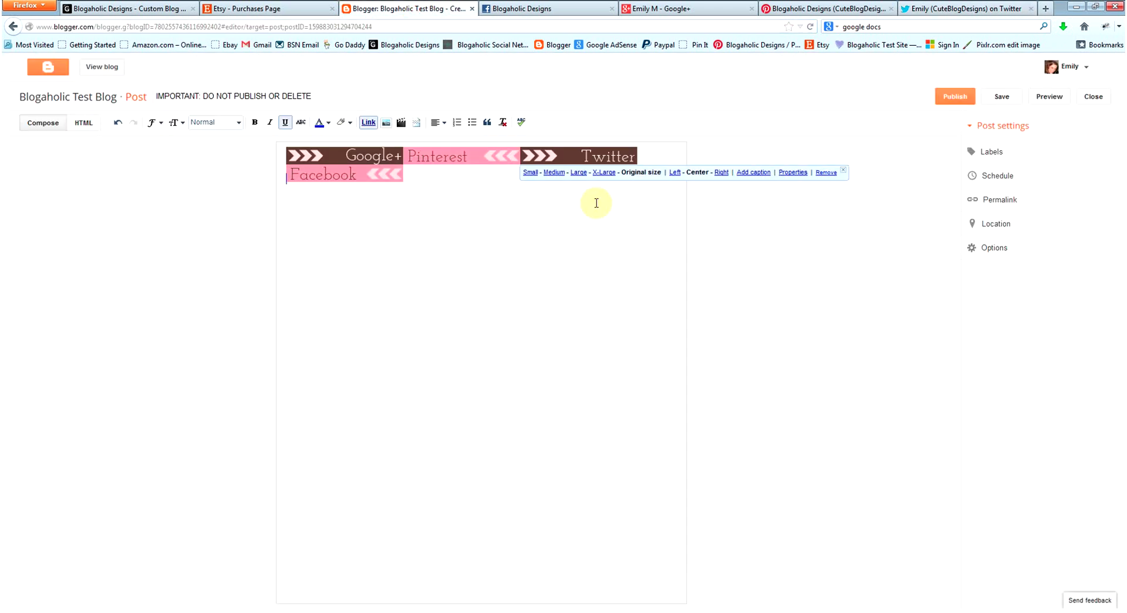
left_click(593, 157)
left_click(369, 122)
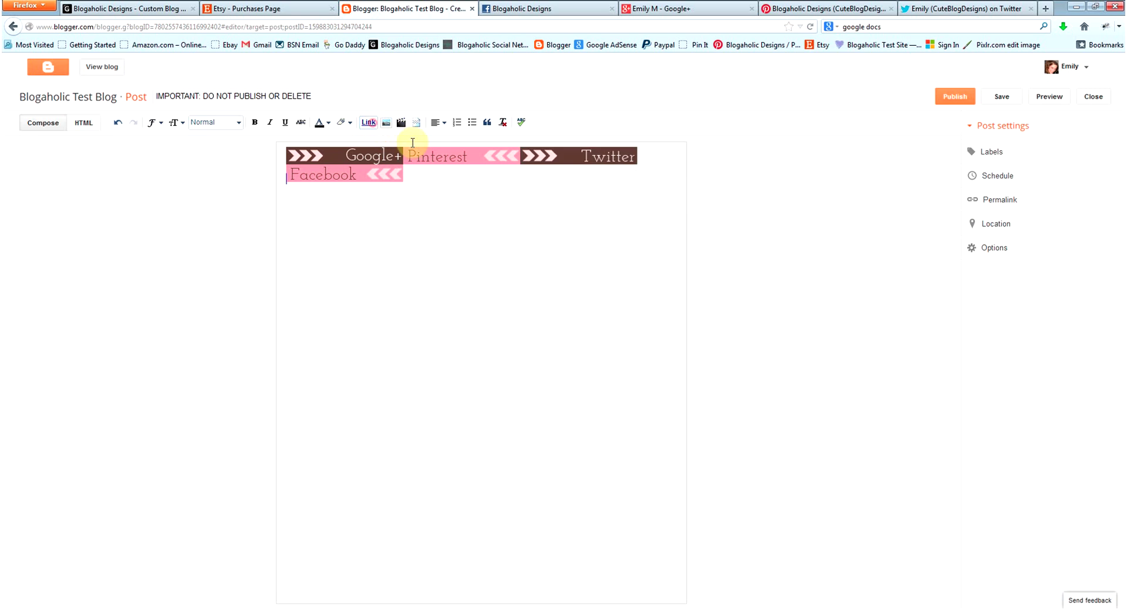
left_click(572, 156)
left_click(368, 122)
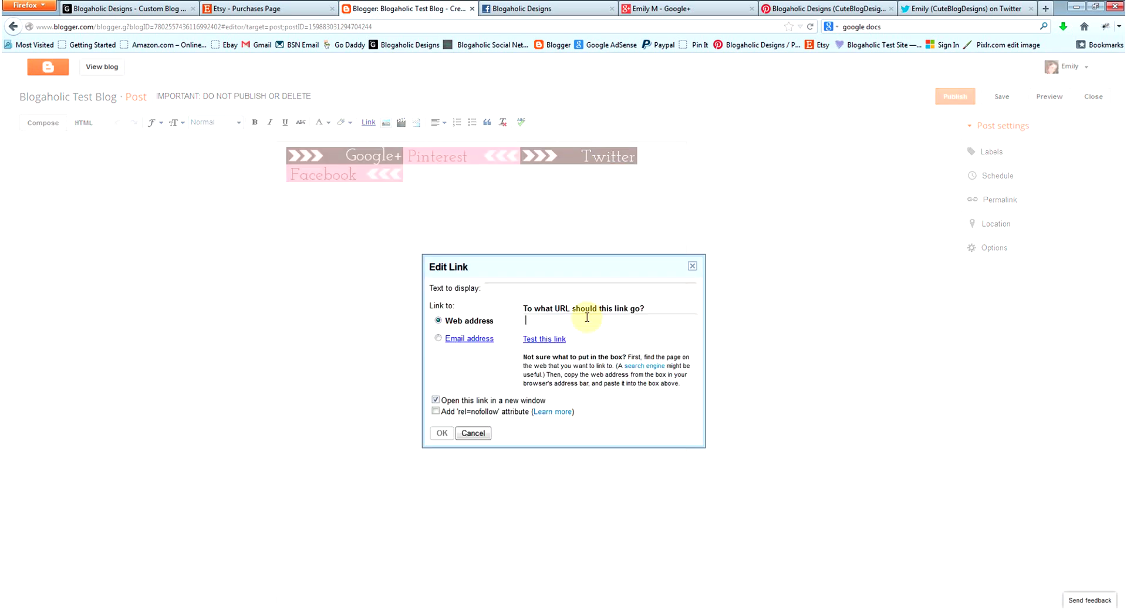
right_click(534, 320)
left_click(561, 375)
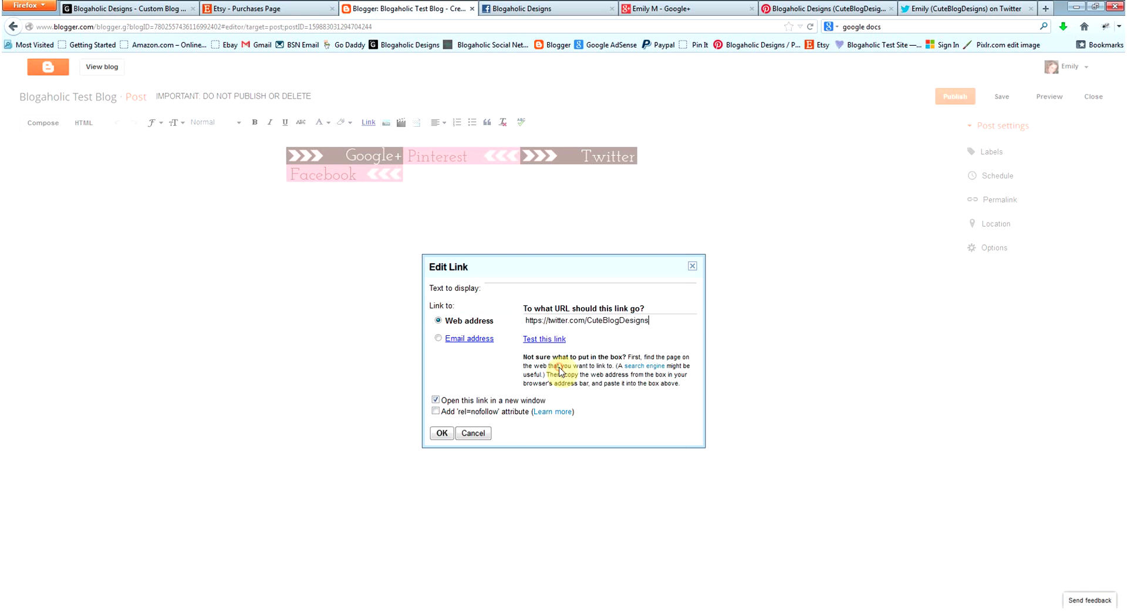
left_click(441, 432)
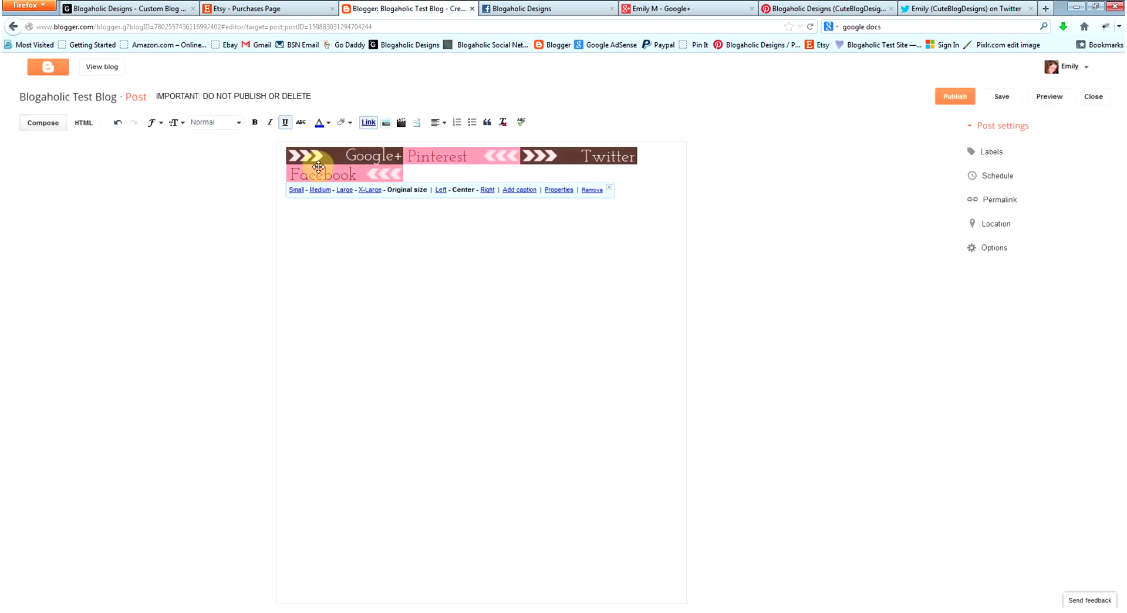
Copy the Facebook page's web address.
left_click(526, 8)
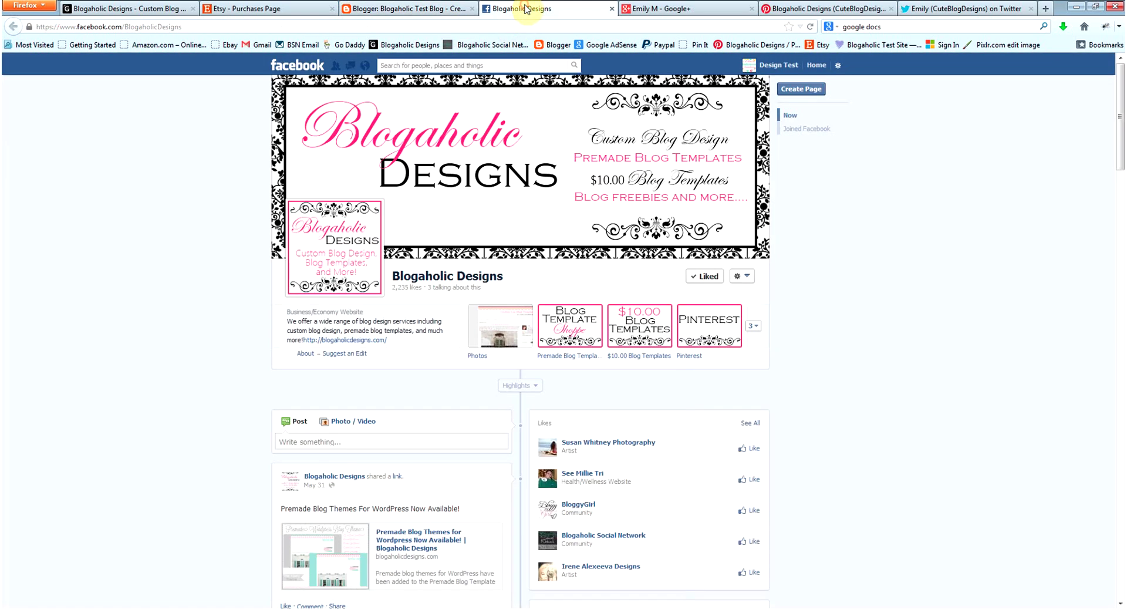
left_click(190, 27)
right_click(157, 28)
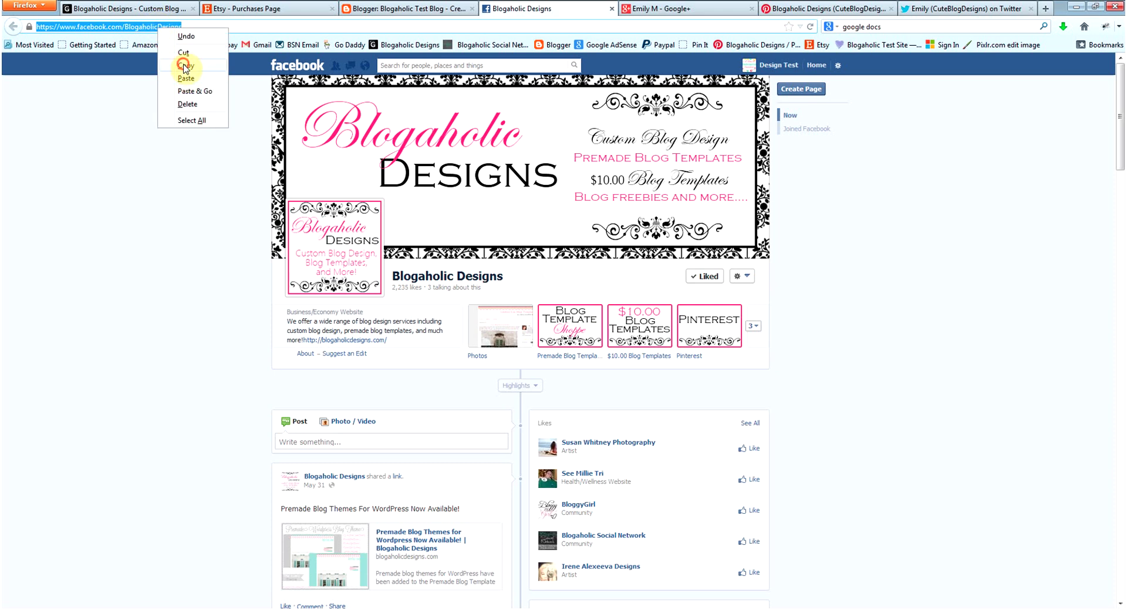
left_click(185, 66)
left_click(395, 8)
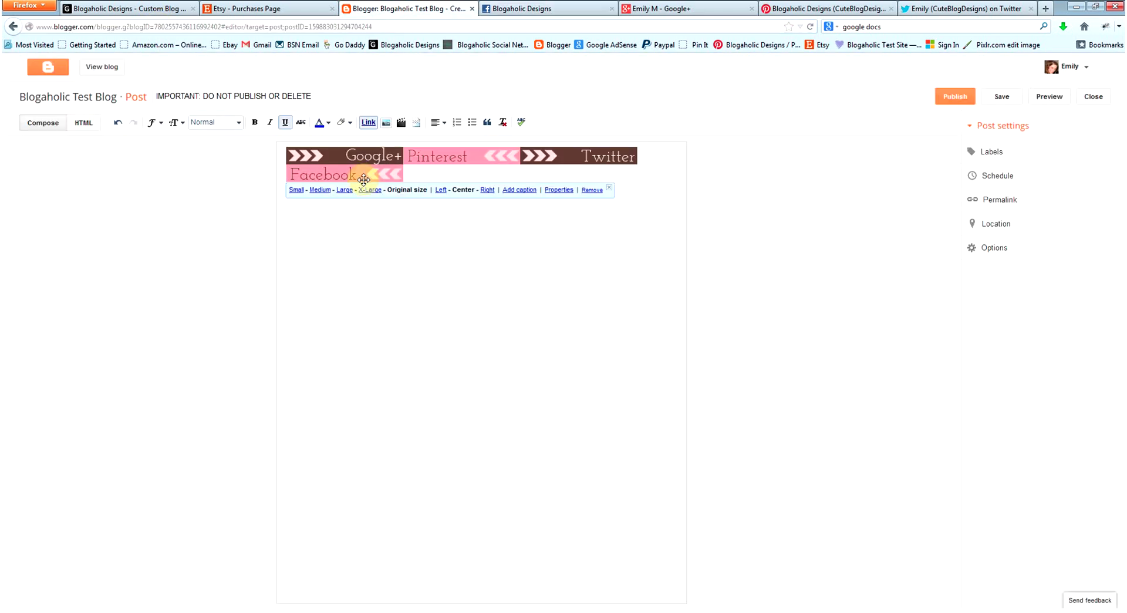
Link the Facebook icon image to the pasted Facebook page web address.
left_click(369, 122)
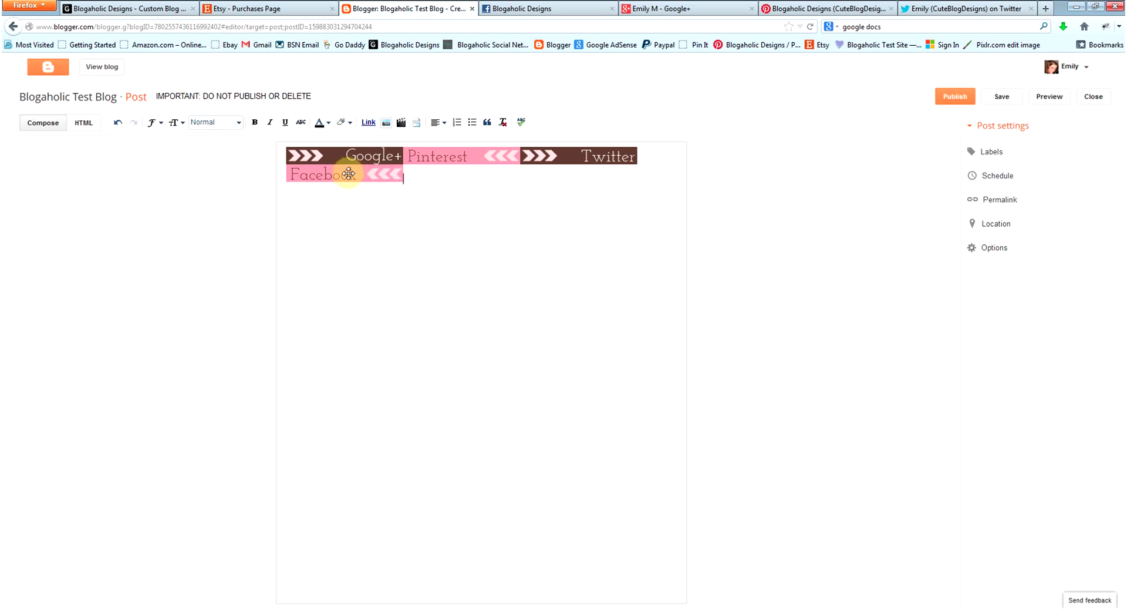
left_click(348, 174)
left_click(368, 122)
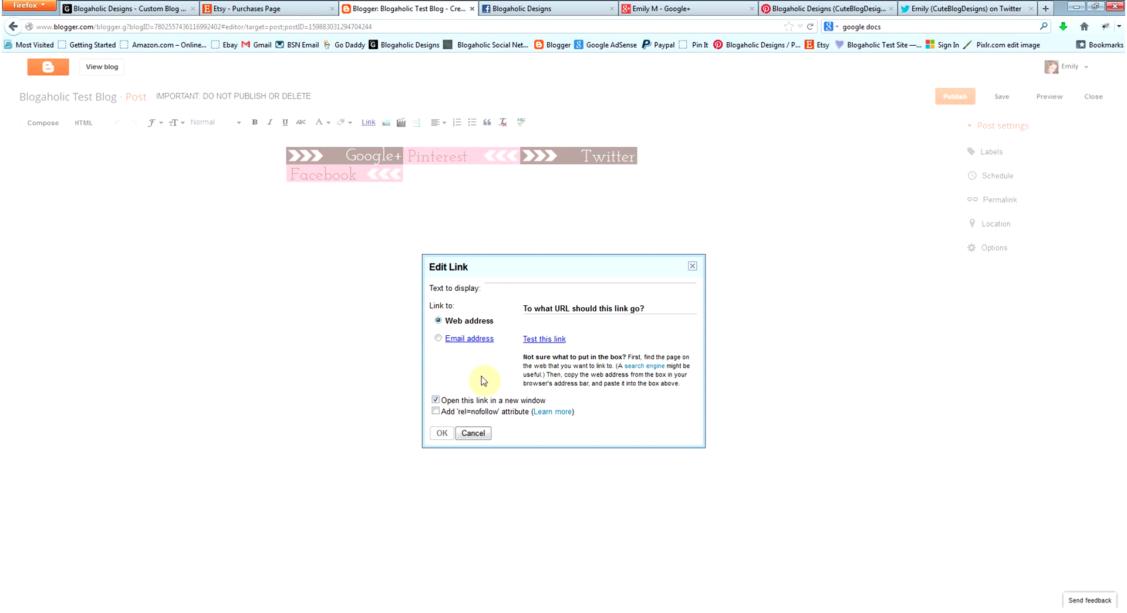
left_click(438, 338)
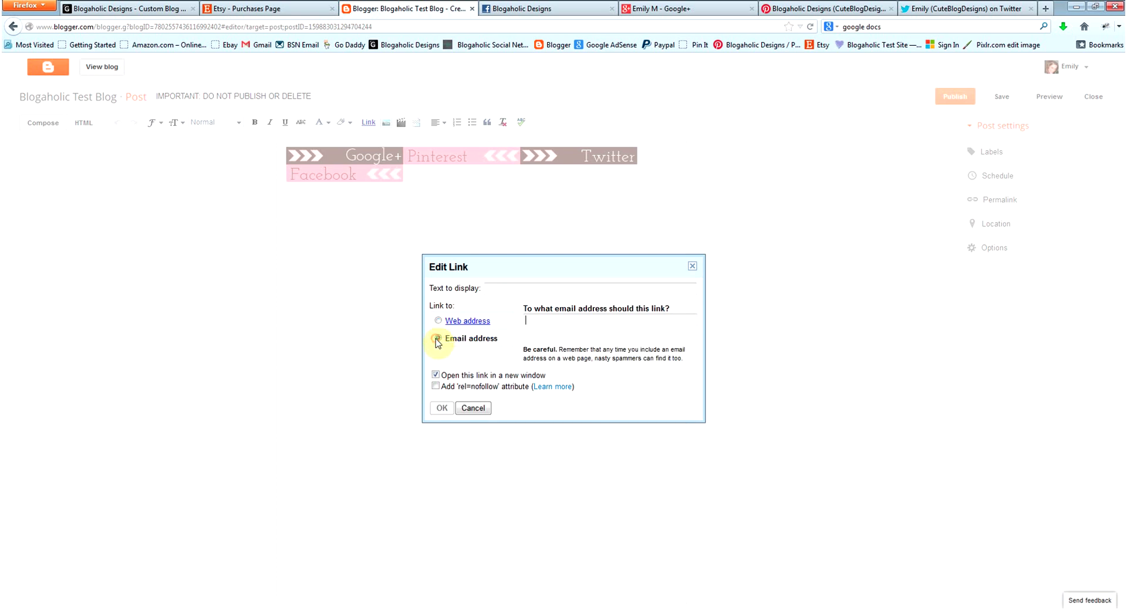
left_click(535, 325)
left_click(438, 322)
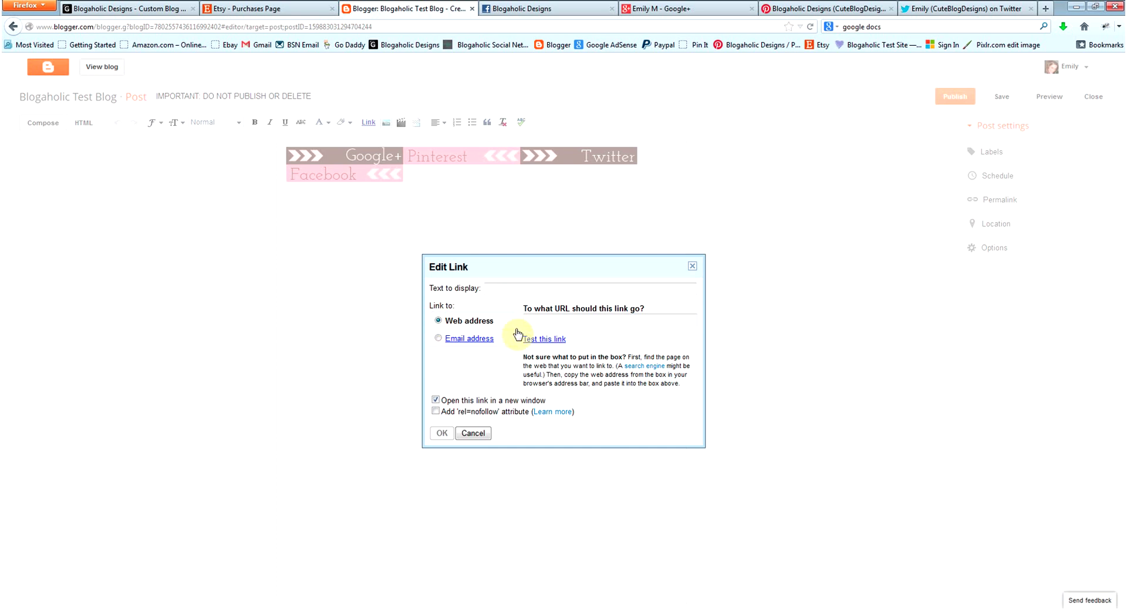
right_click(536, 320)
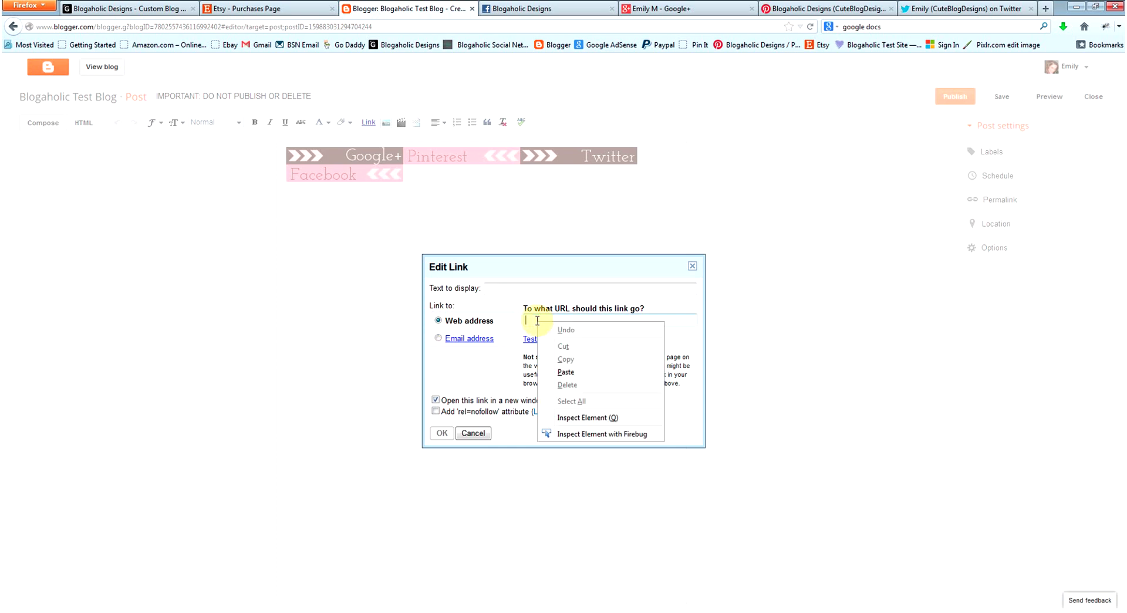
left_click(571, 375)
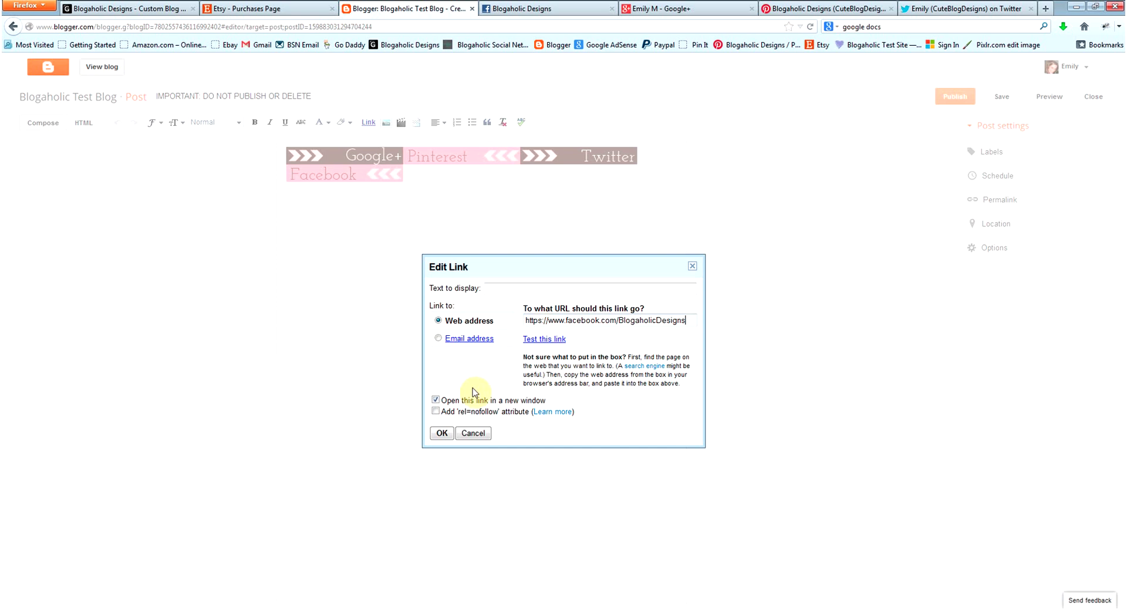
left_click(441, 434)
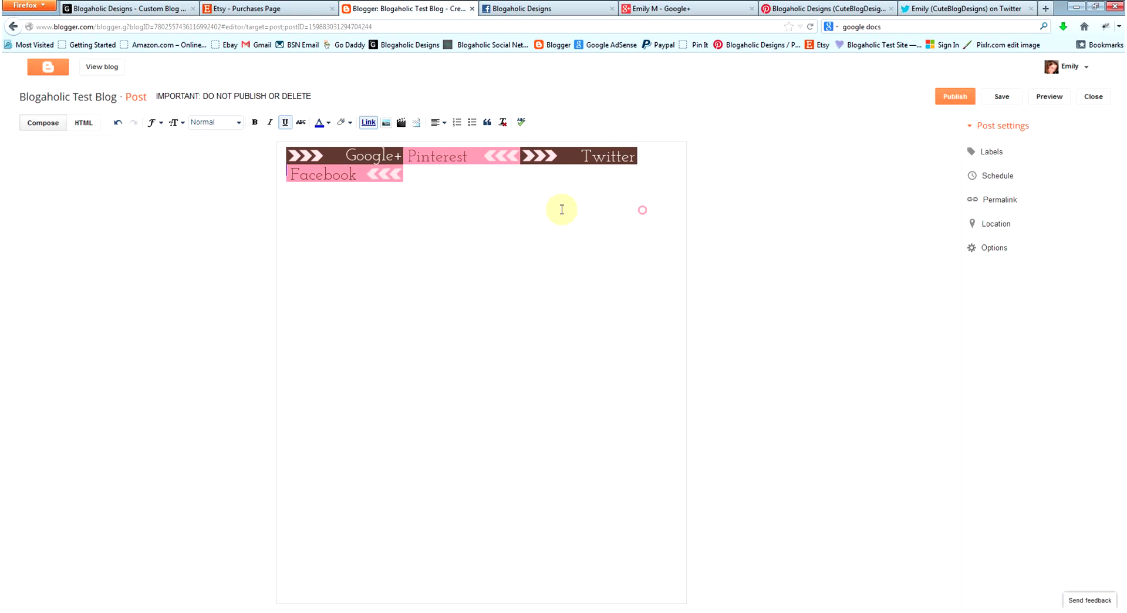
Centre the row of Google+, Pinterest and Twitter icons.
left_click(316, 157)
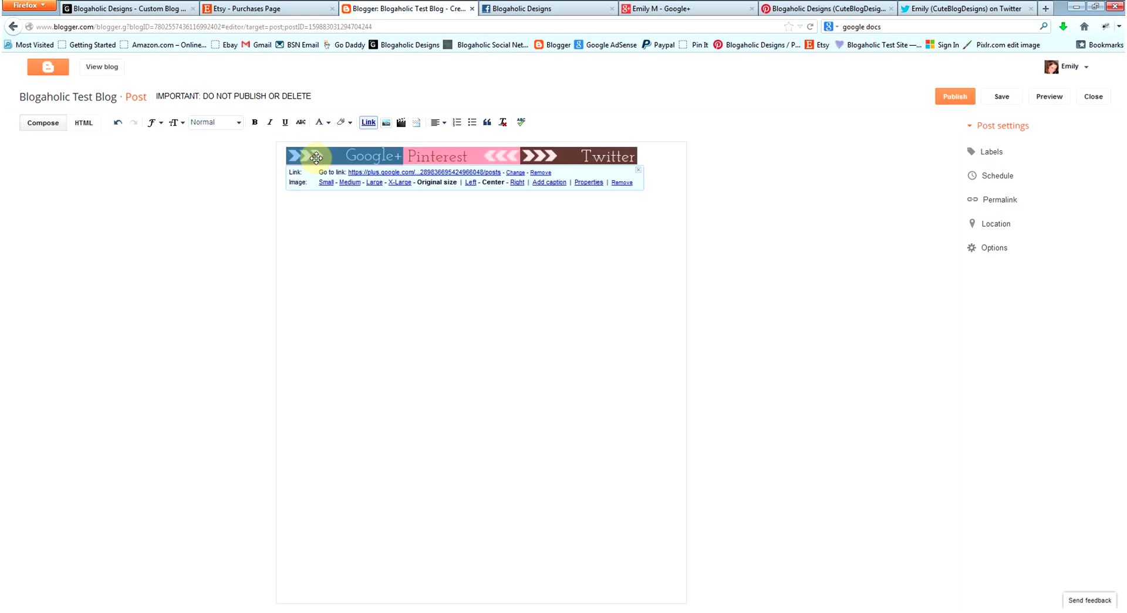
left_click(448, 126)
left_click(450, 149)
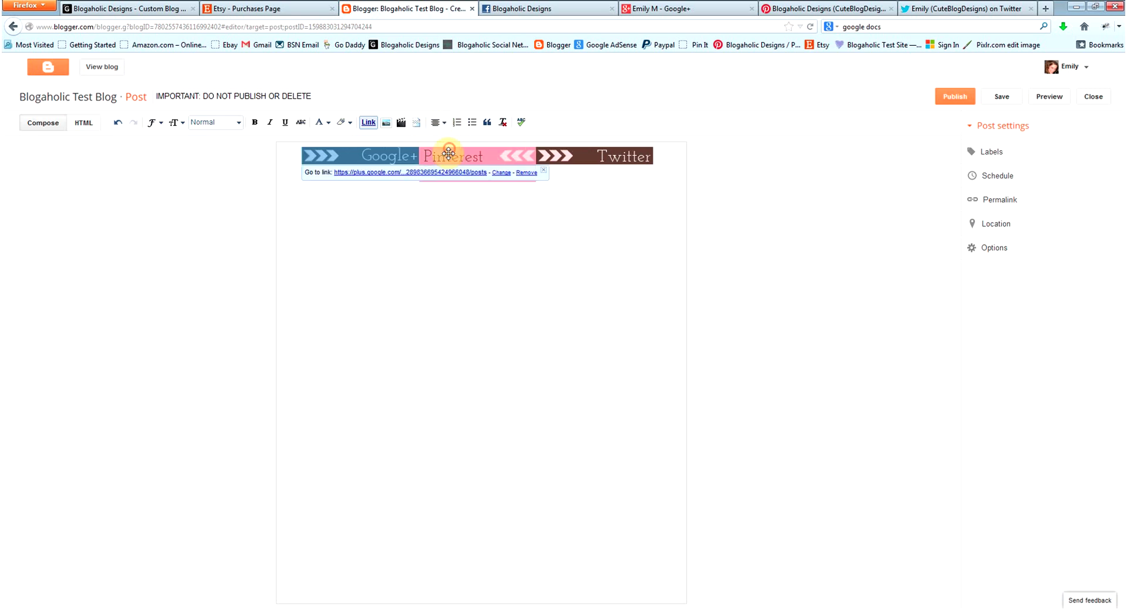
left_click(517, 226)
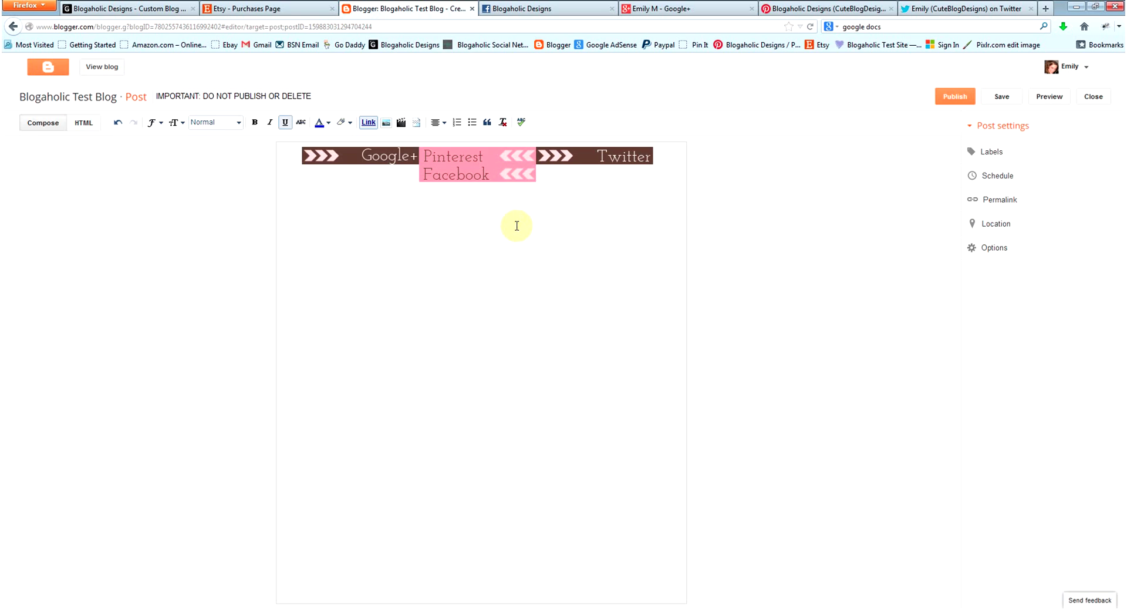
Select all post content with Ctrl+A and centre every icon image.
key("ctrl+a")
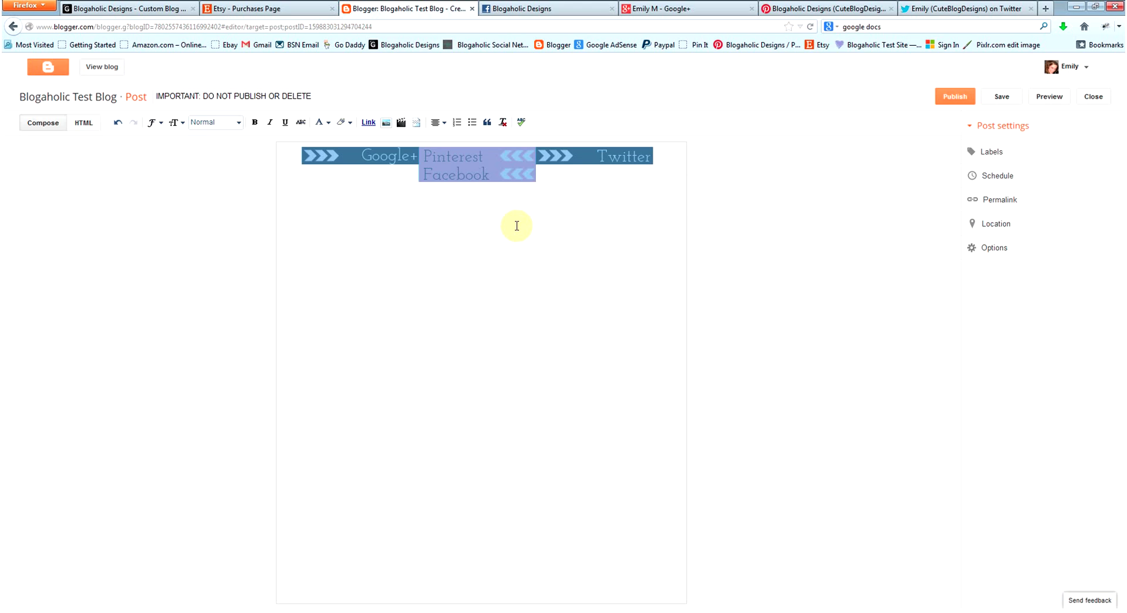
left_click(441, 122)
left_click(450, 160)
left_click(476, 236)
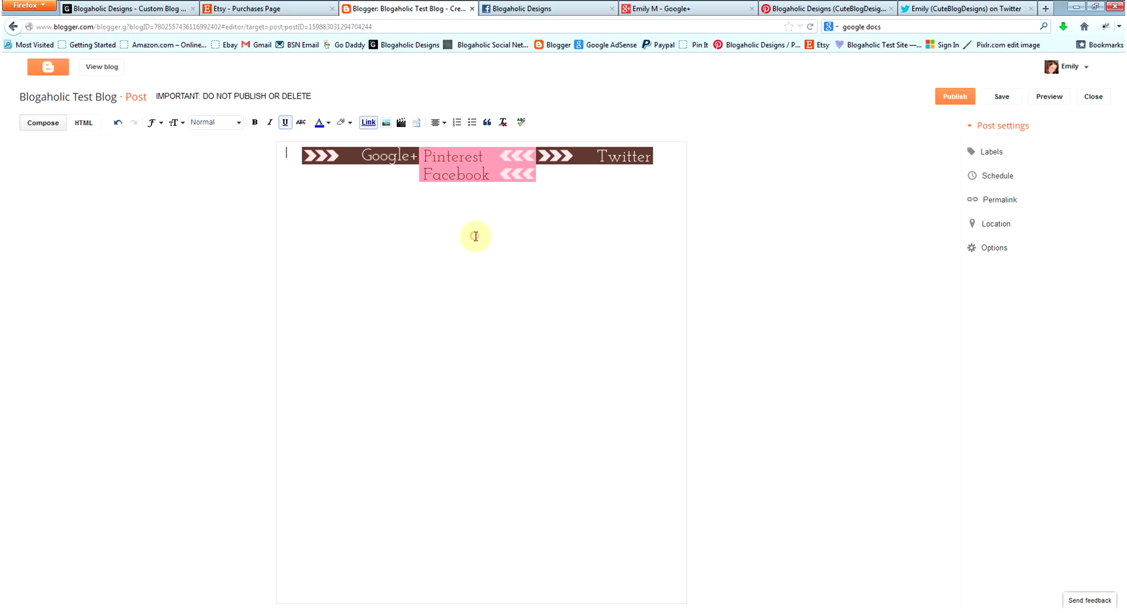
left_click(438, 122)
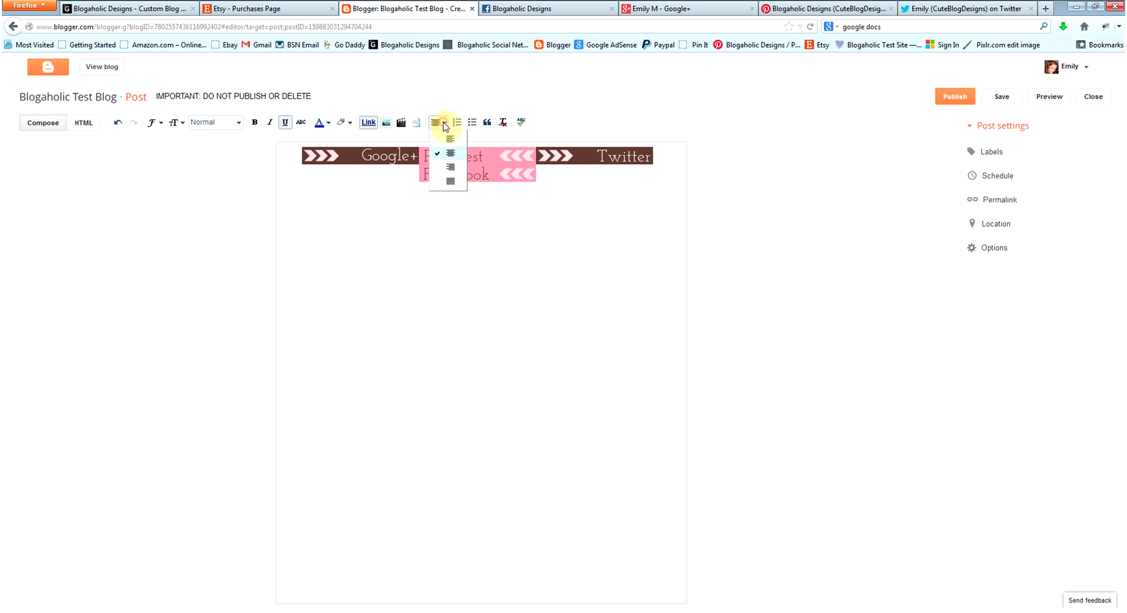
left_click(540, 223)
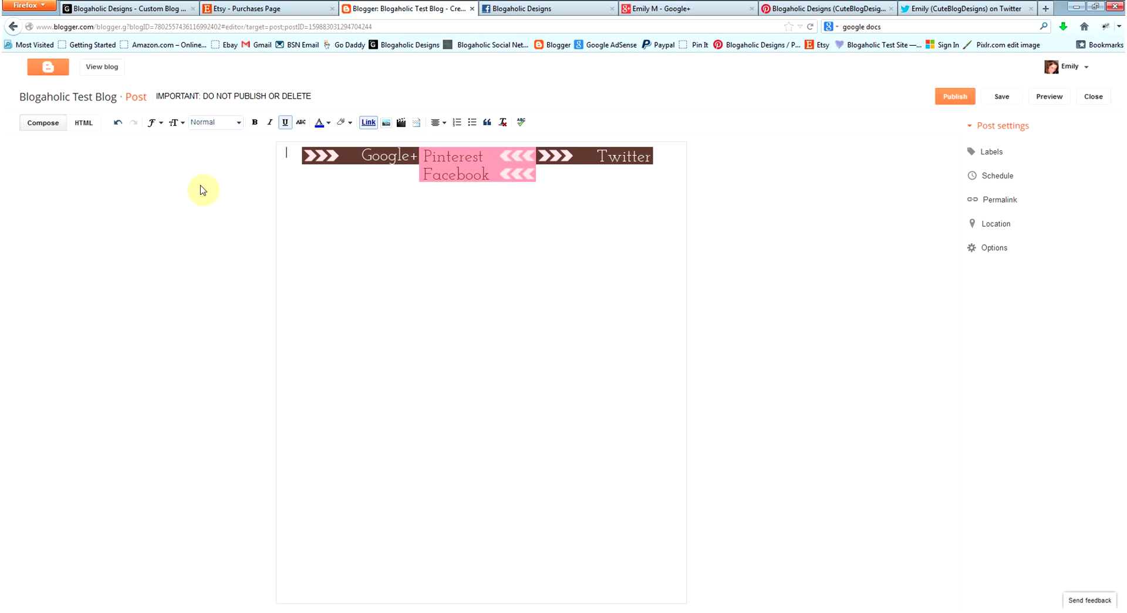
Switch the post to HTML view and copy the selected source code.
left_click(84, 123)
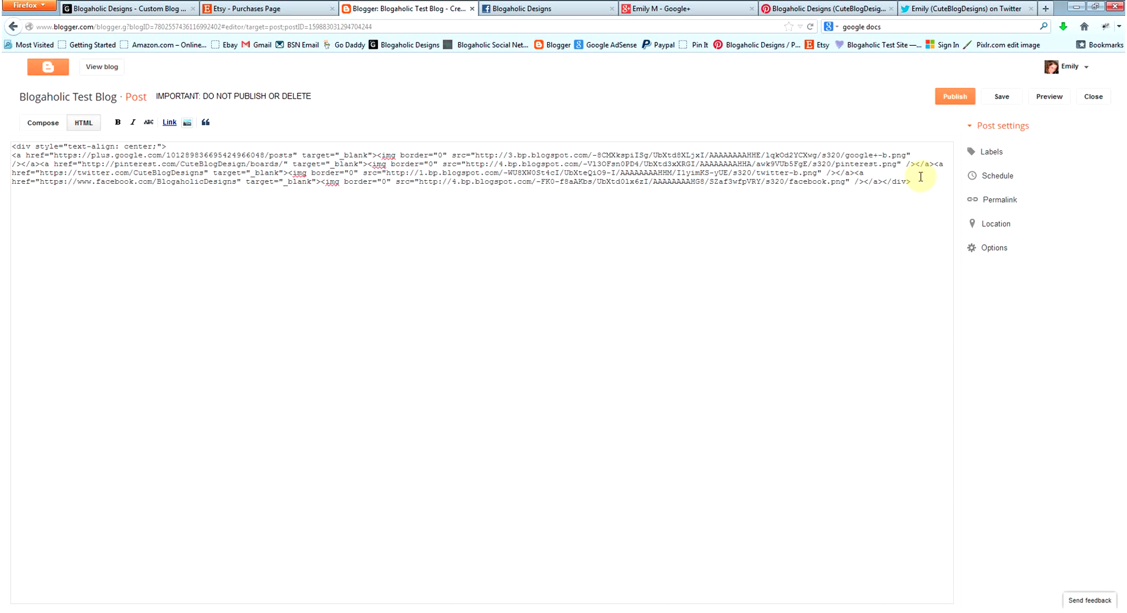
left_click_drag(920, 177, 8, 144)
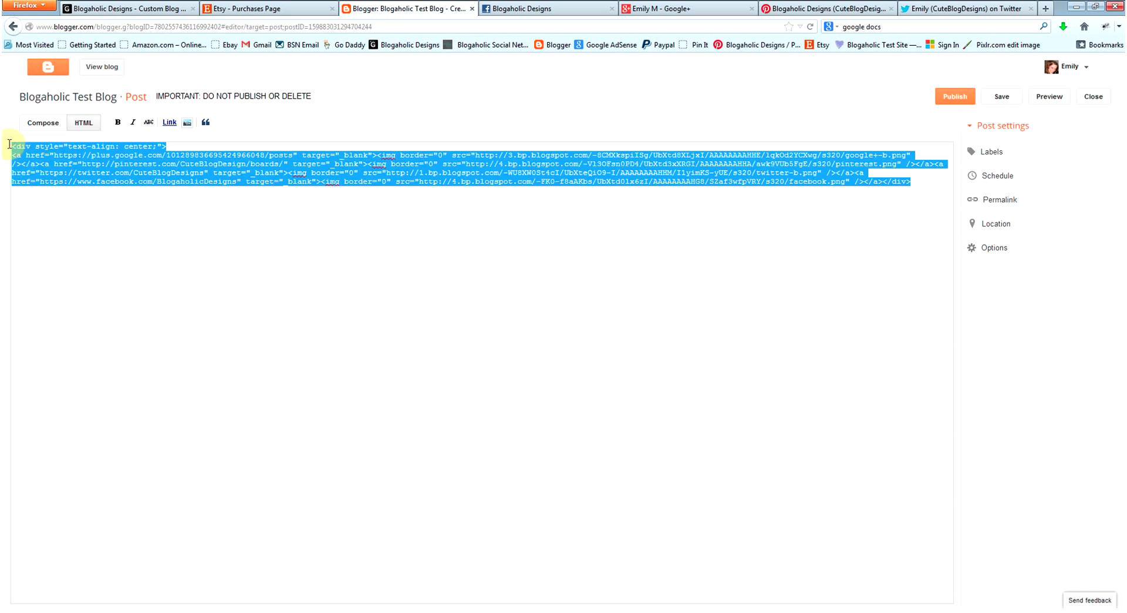
right_click(95, 159)
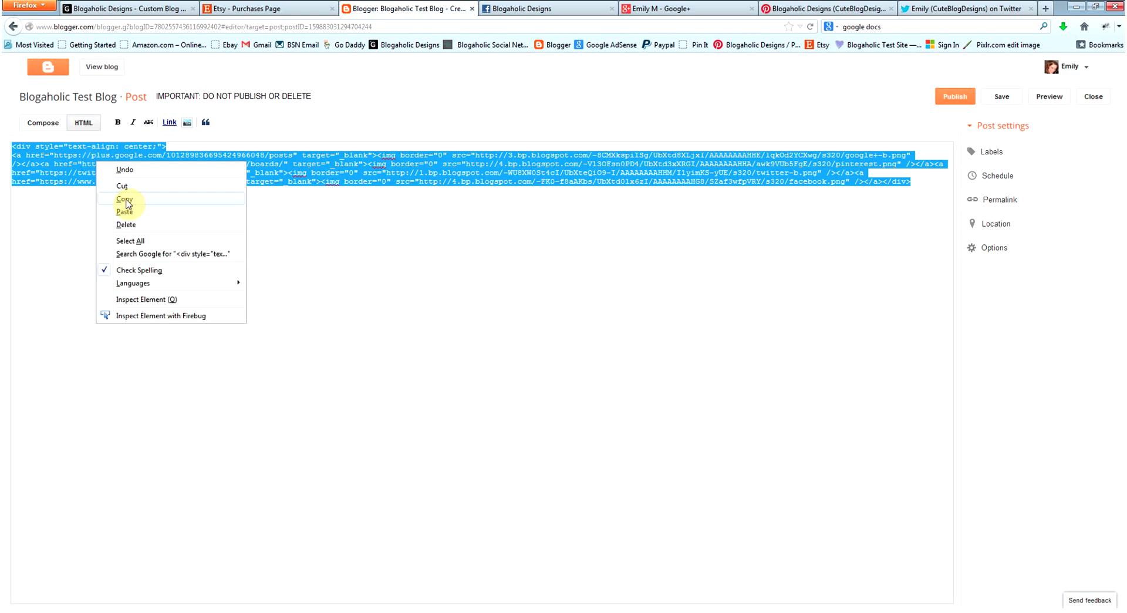
left_click(128, 206)
left_click(225, 237)
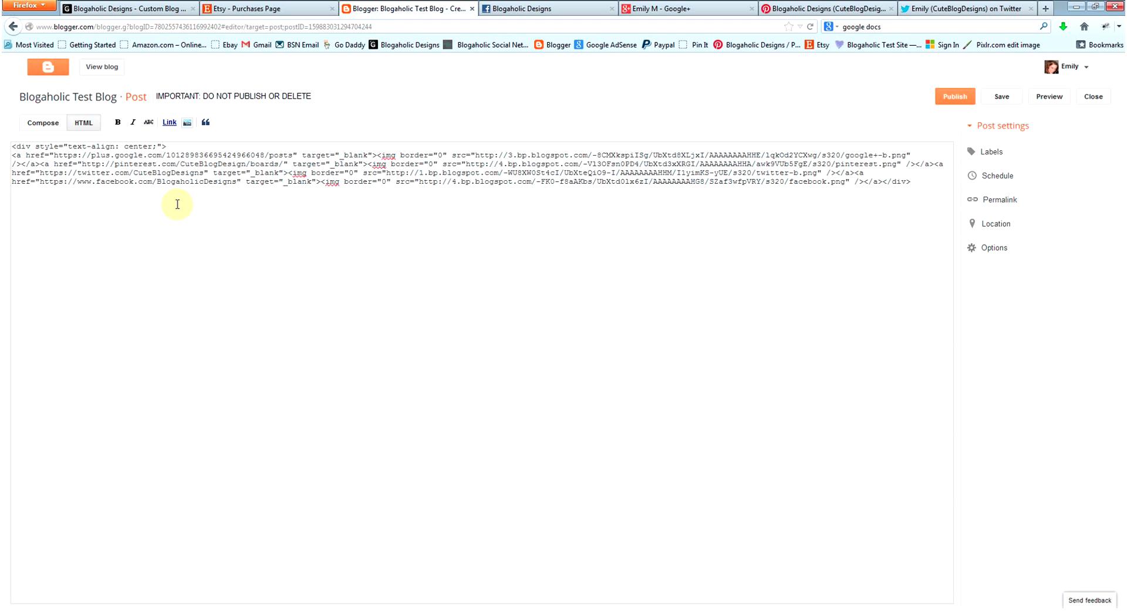
Select all of the centered four-icon HTML, copy it, and save the post as a draft.
key("ctrl+a")
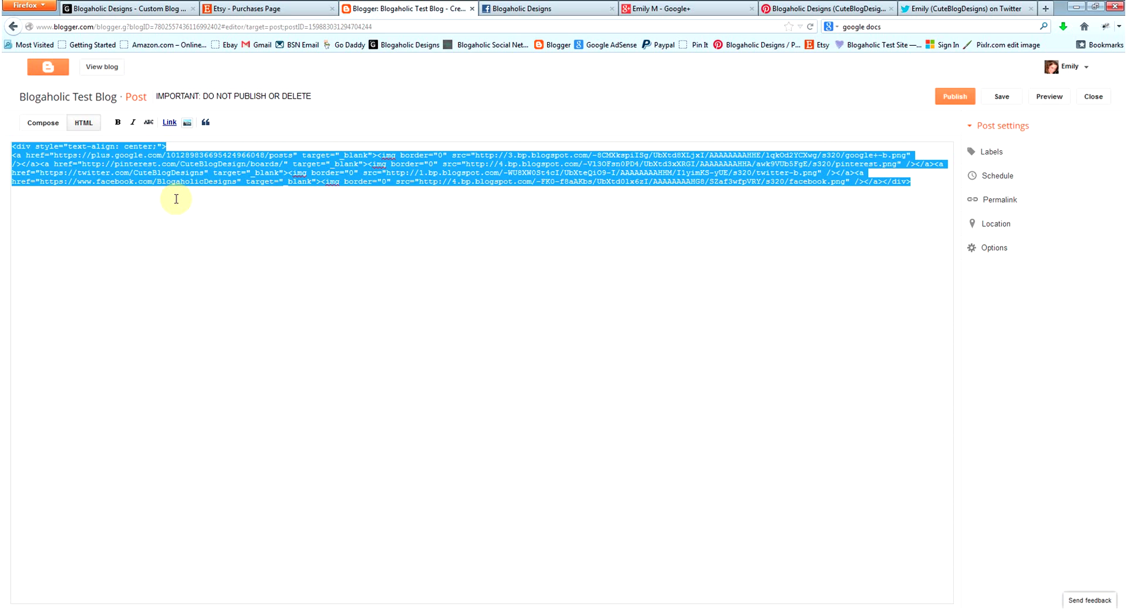
right_click(171, 166)
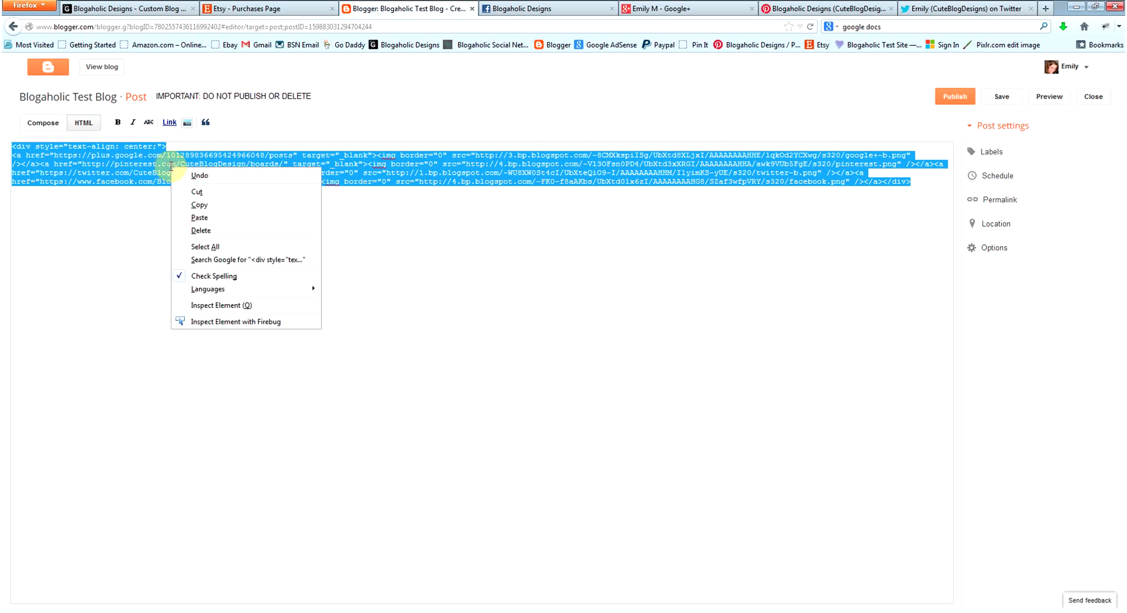
left_click(198, 204)
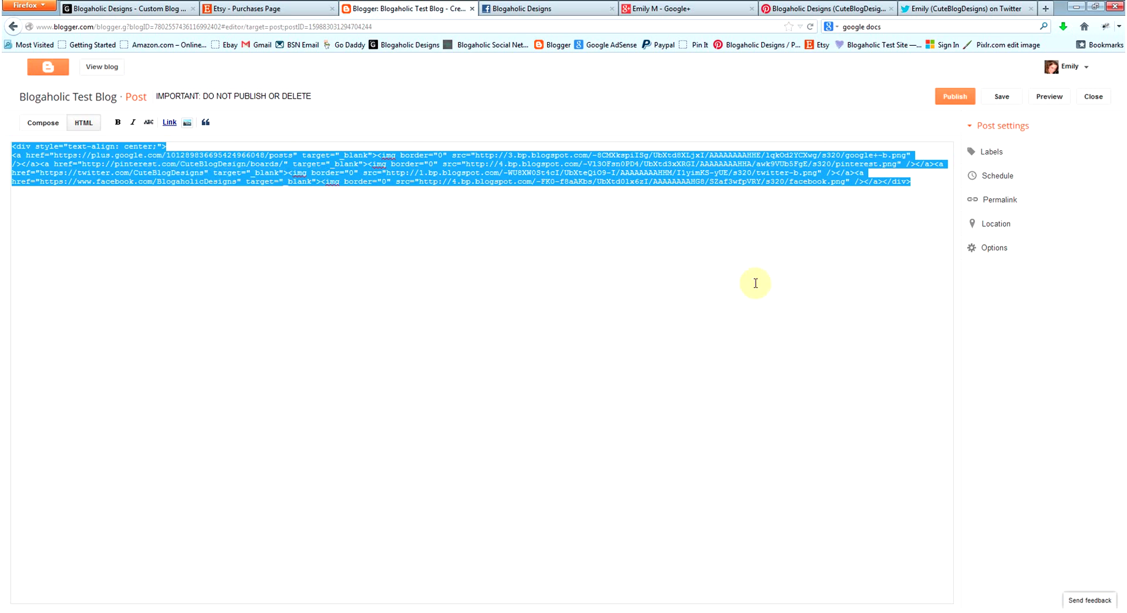
left_click(778, 237)
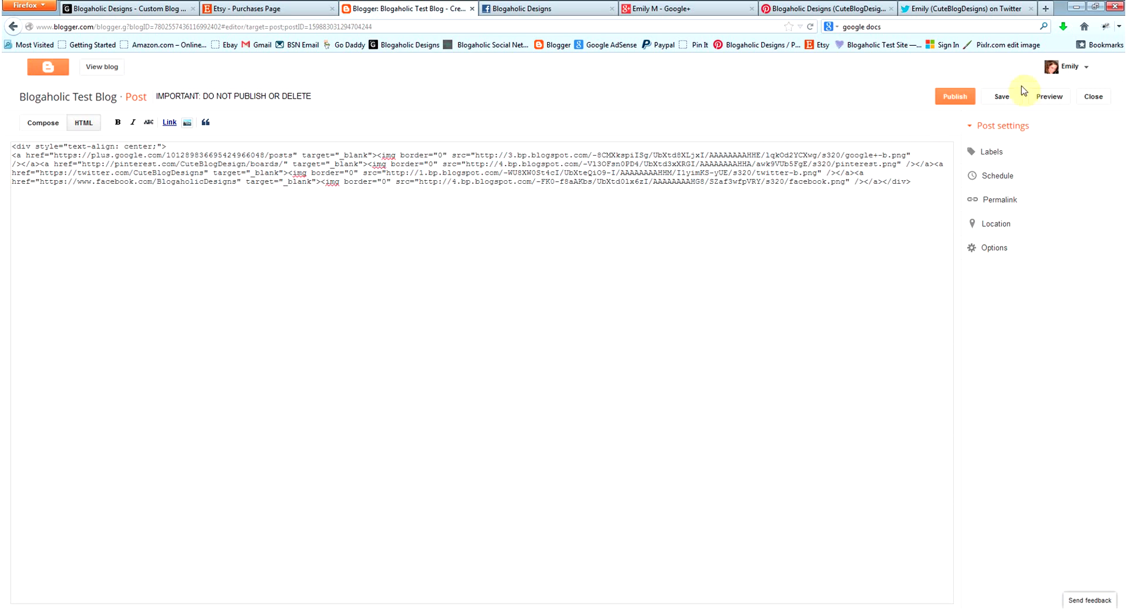
left_click(1009, 100)
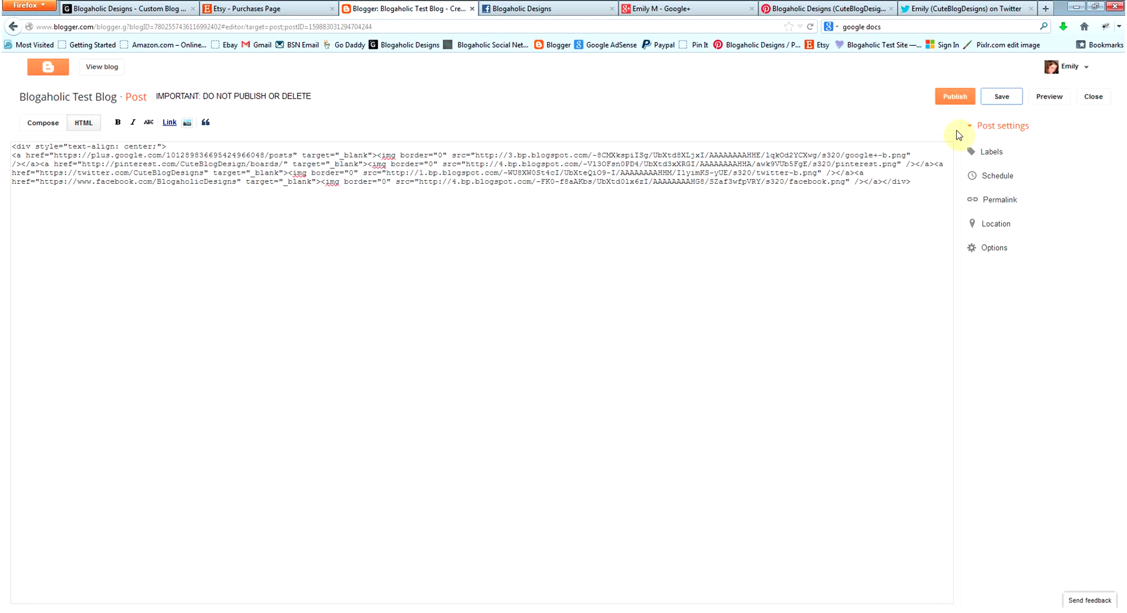
Go from the Blogger dashboard to Blogaholic Test Blog's Layout page via the live blog's Design link.
left_click(560, 9)
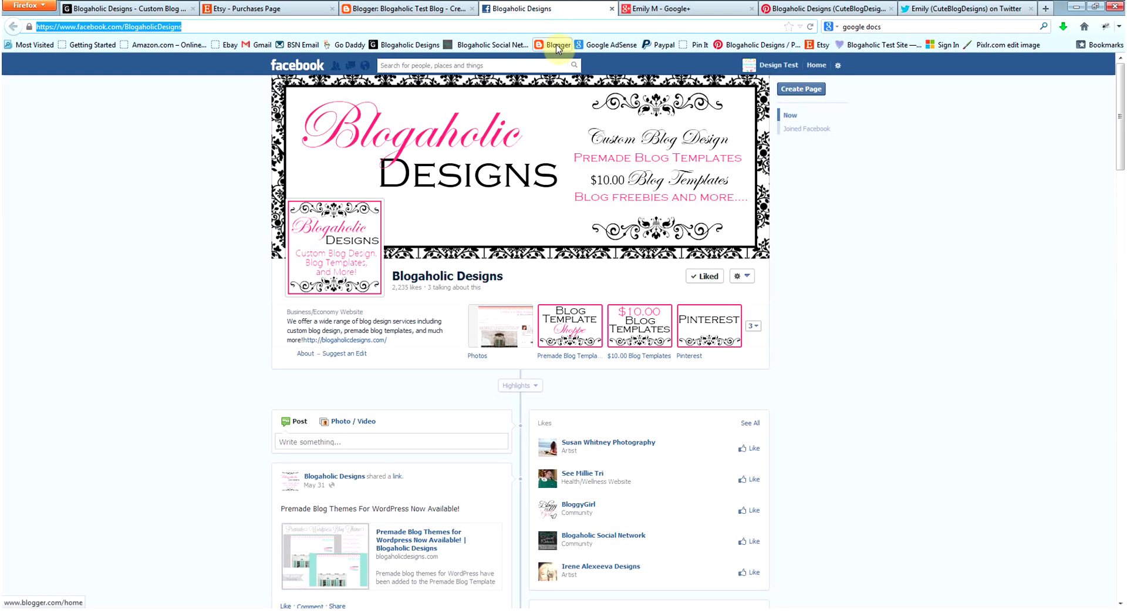
left_click(556, 45)
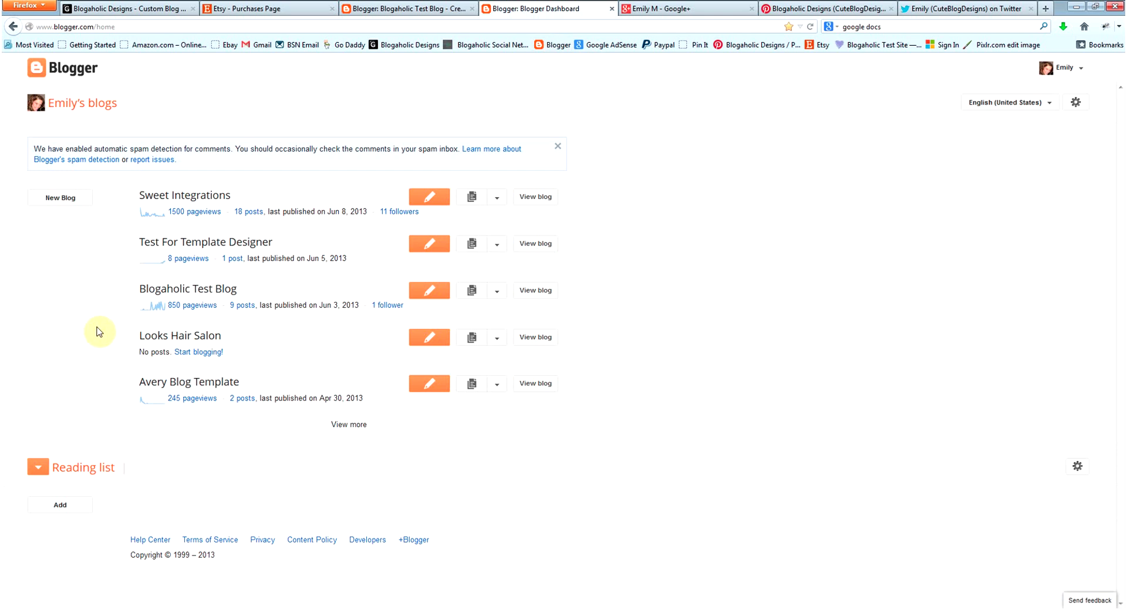
left_click(497, 293)
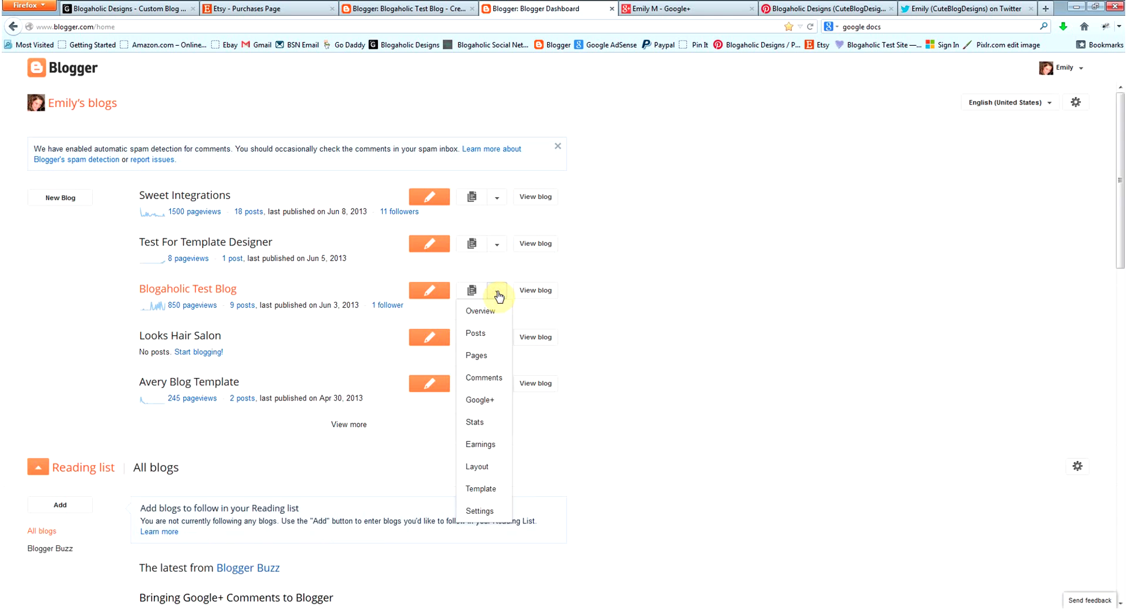
left_click(487, 470)
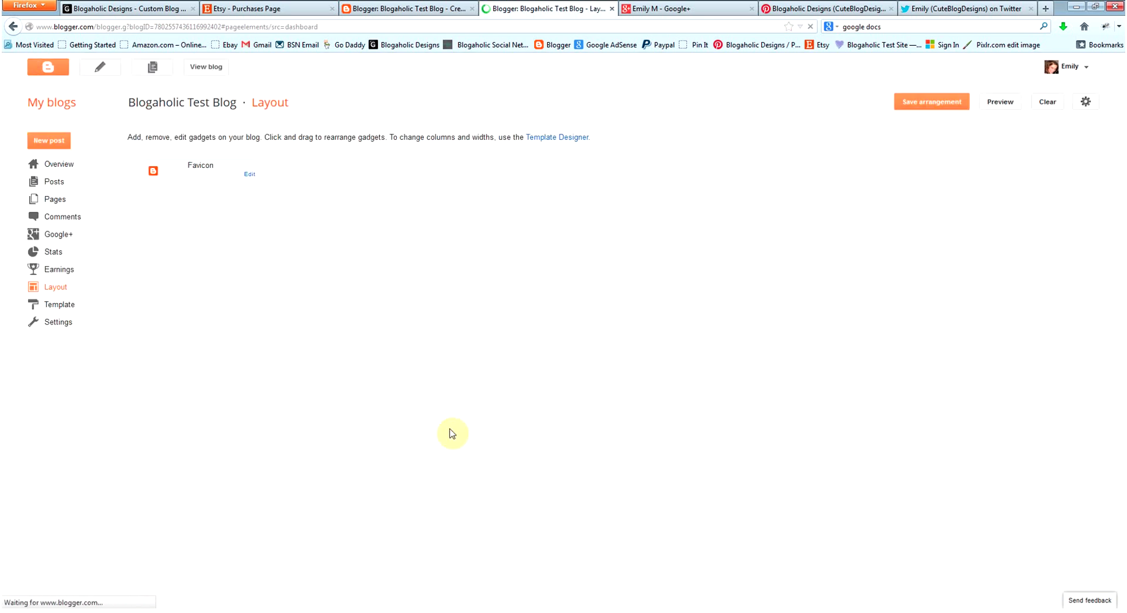
left_click(207, 66)
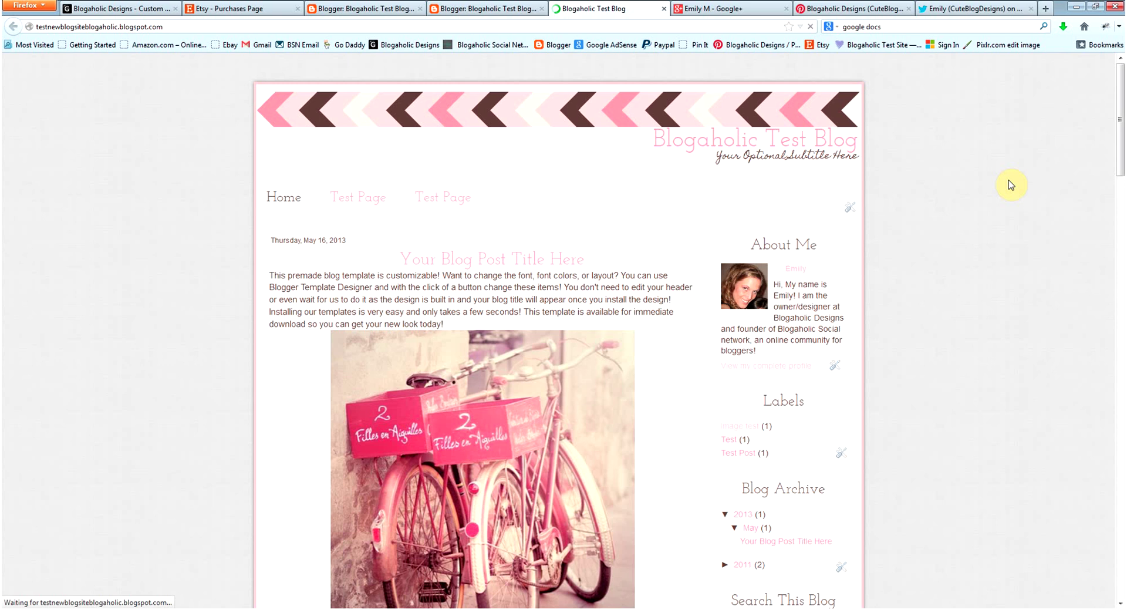
left_click(1063, 62)
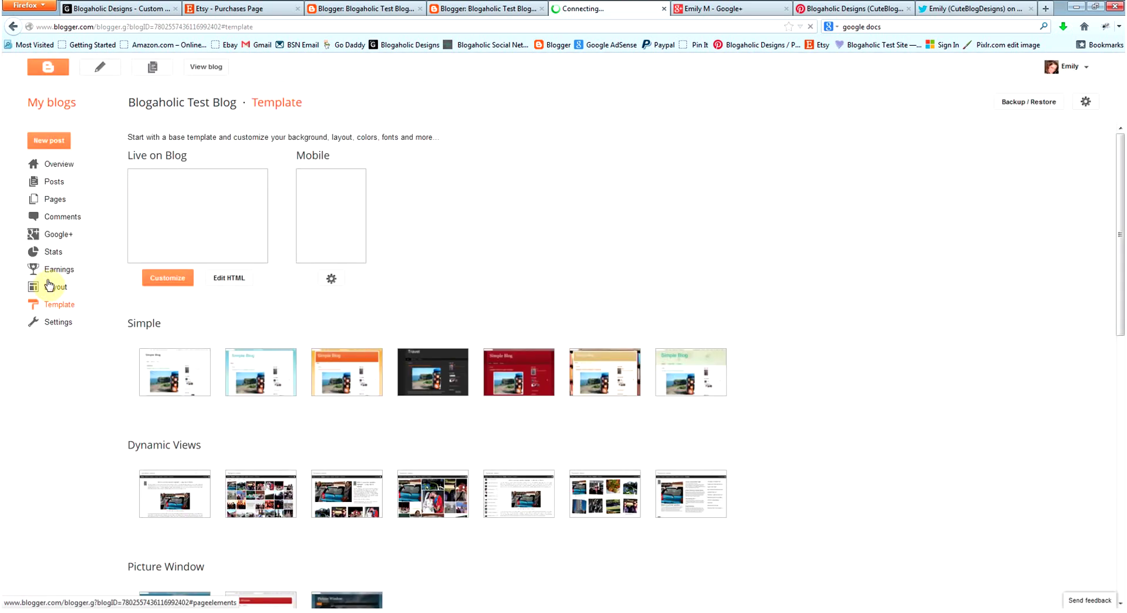
left_click(50, 285)
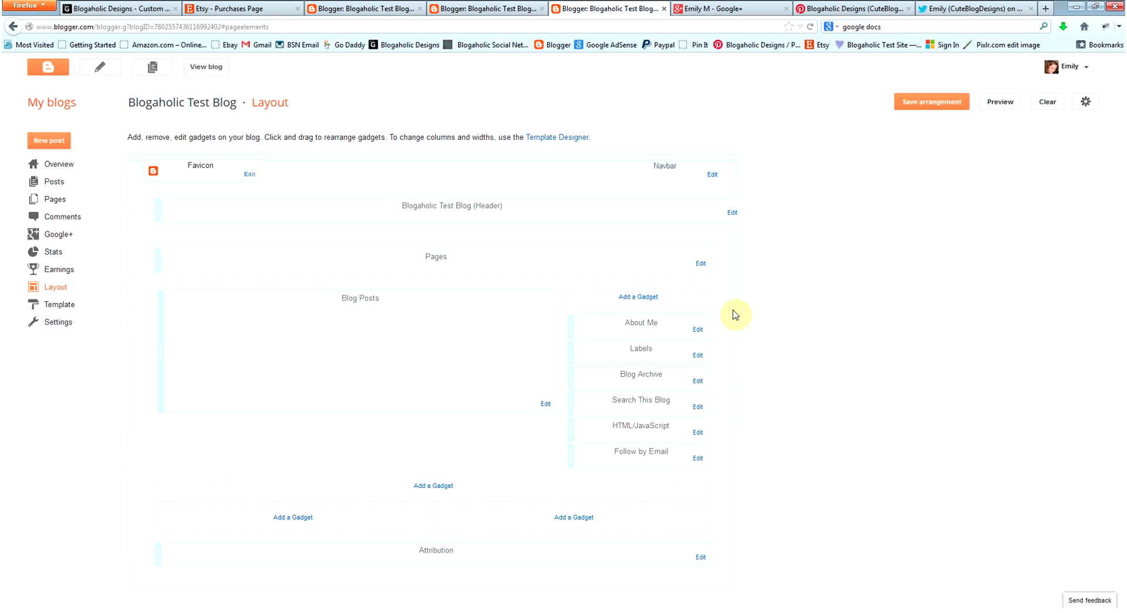
Add an HTML/JavaScript gadget to the sidebar with the copied social icon HTML pasted into Content.
left_click(644, 298)
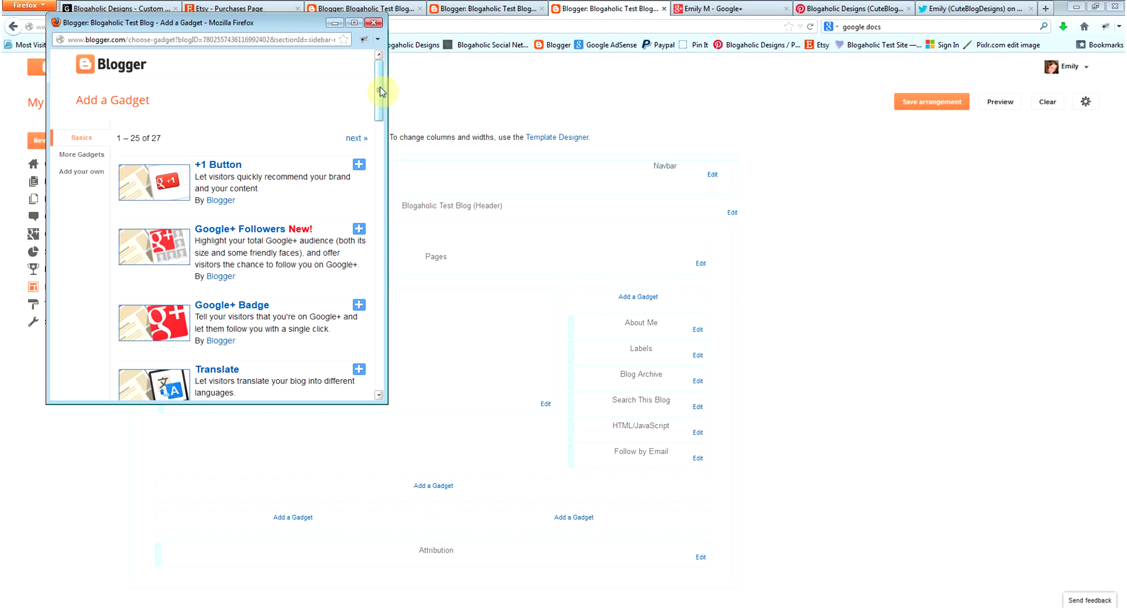
left_click_drag(380, 91, 379, 205)
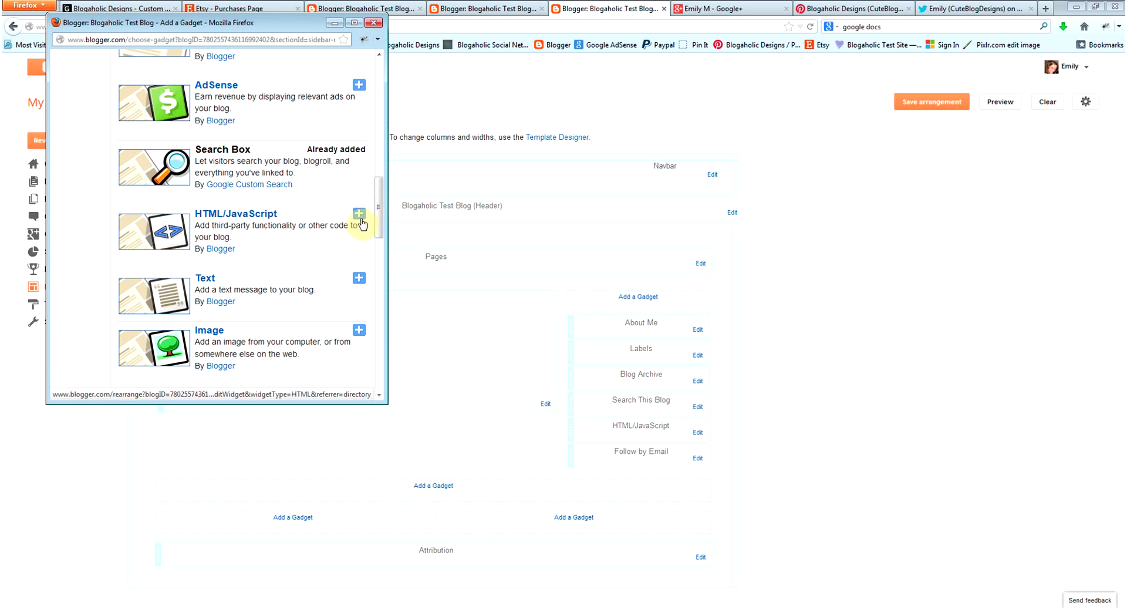
left_click(359, 215)
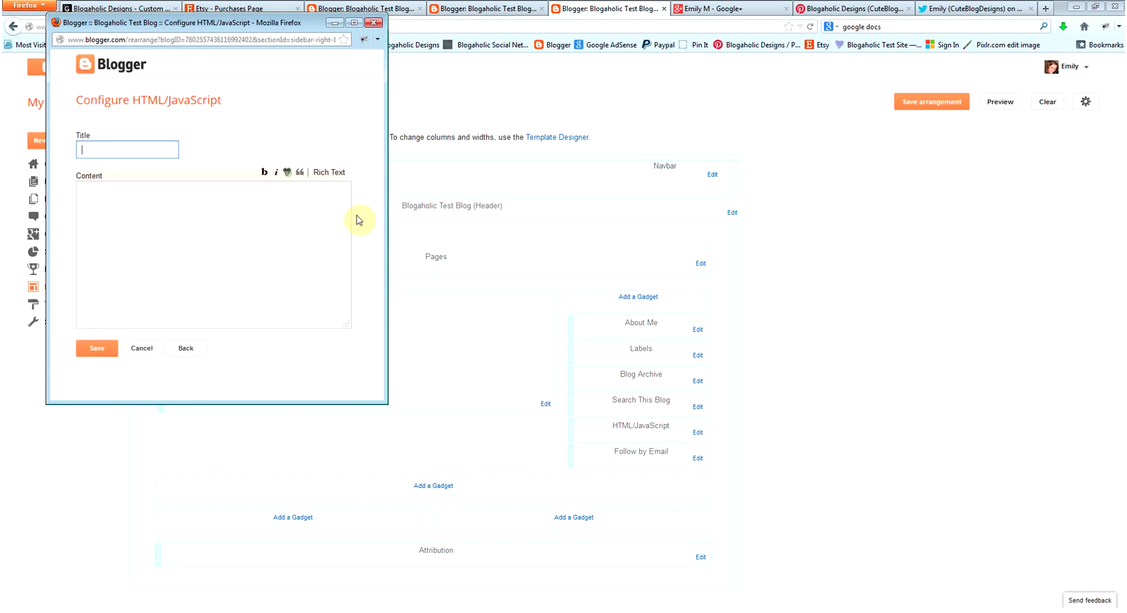
left_click(88, 191)
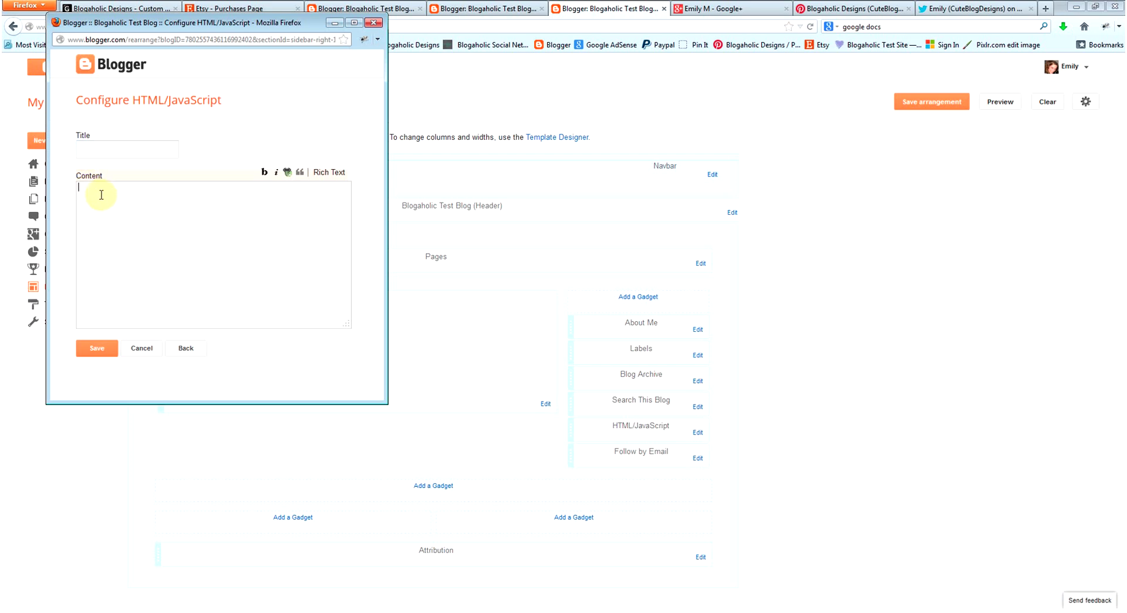
right_click(104, 191)
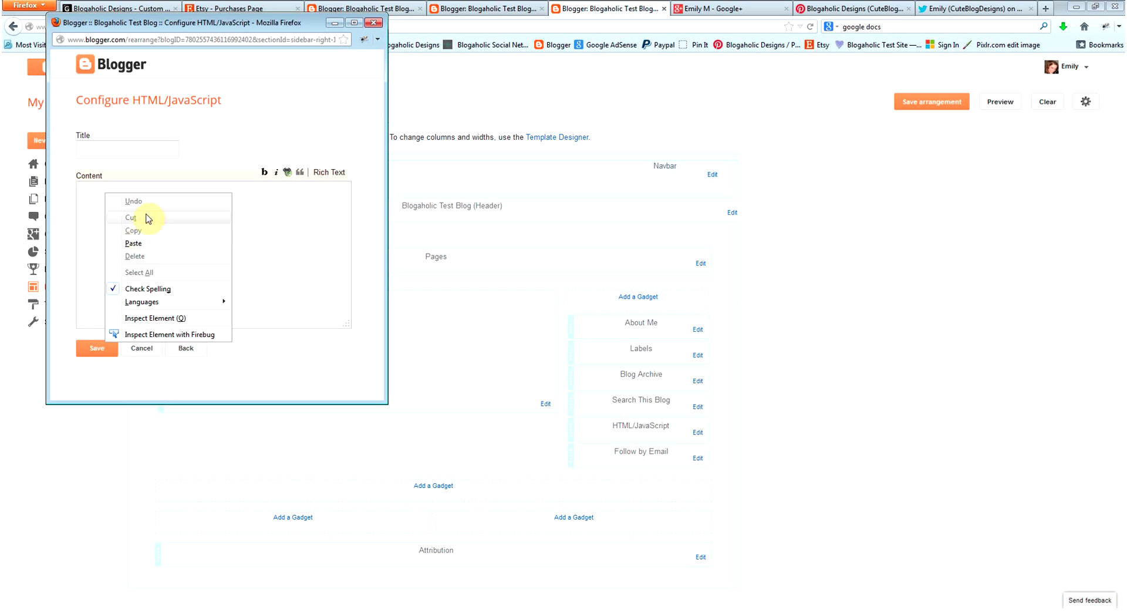
left_click(85, 190)
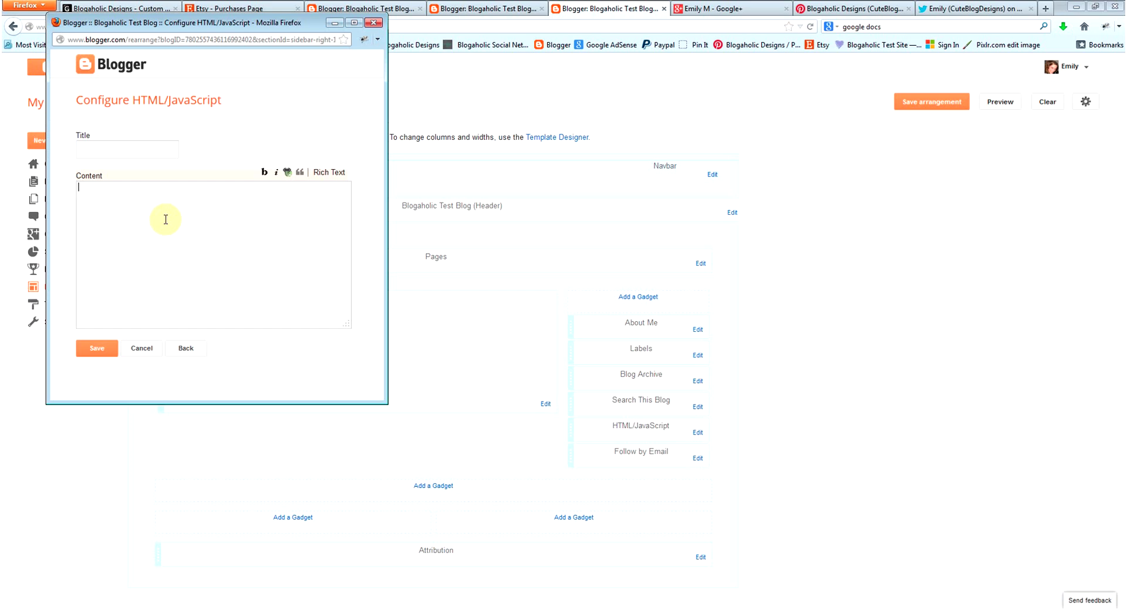
key("ctrl+v")
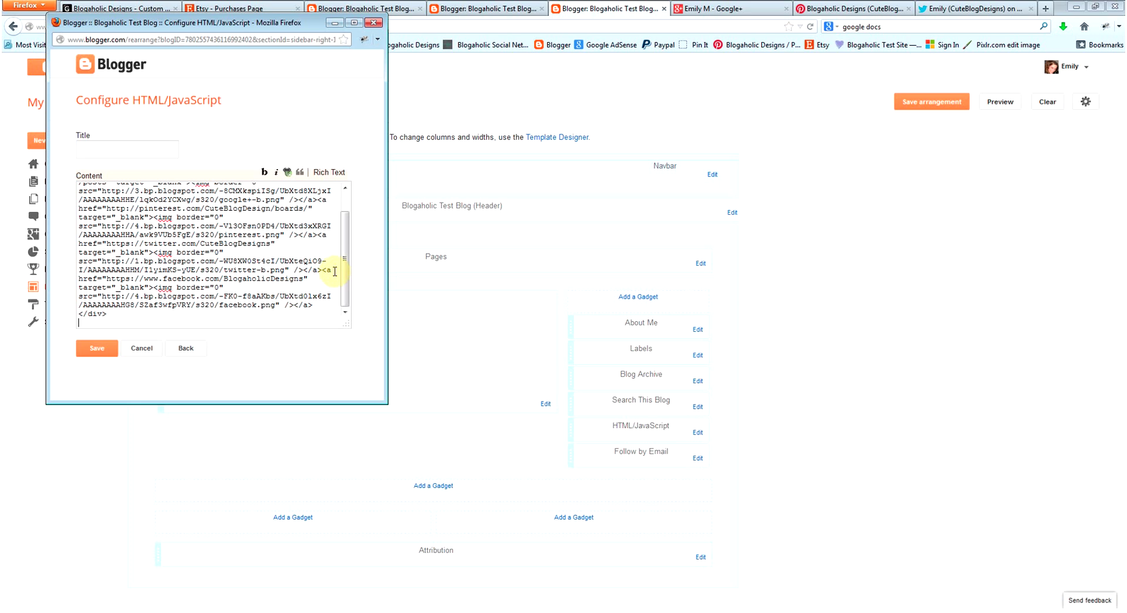
left_click_drag(346, 275, 344, 199)
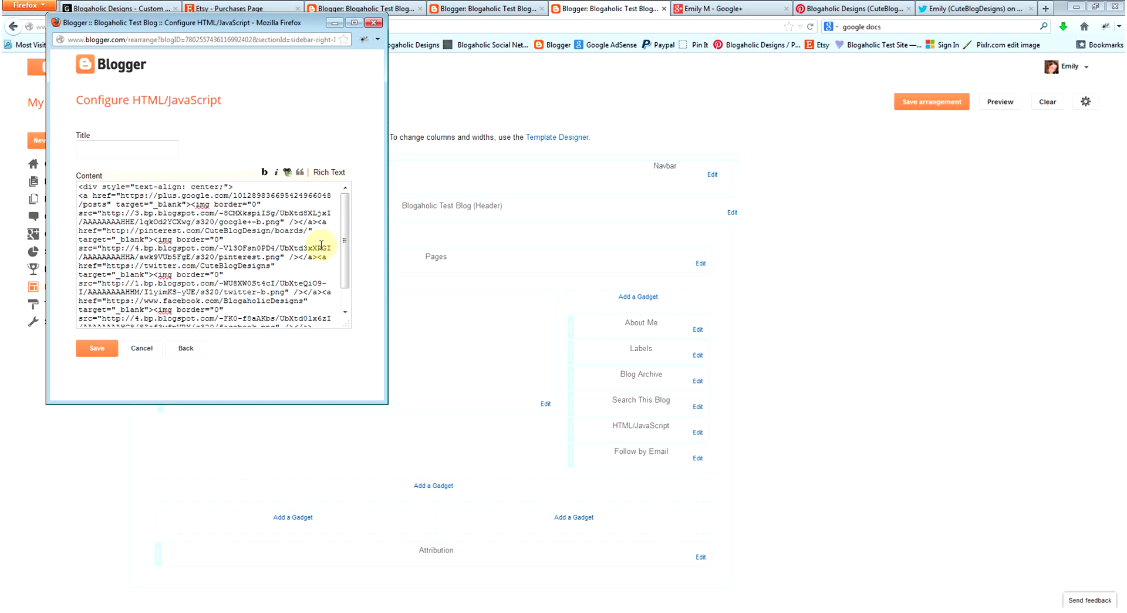
left_click(92, 350)
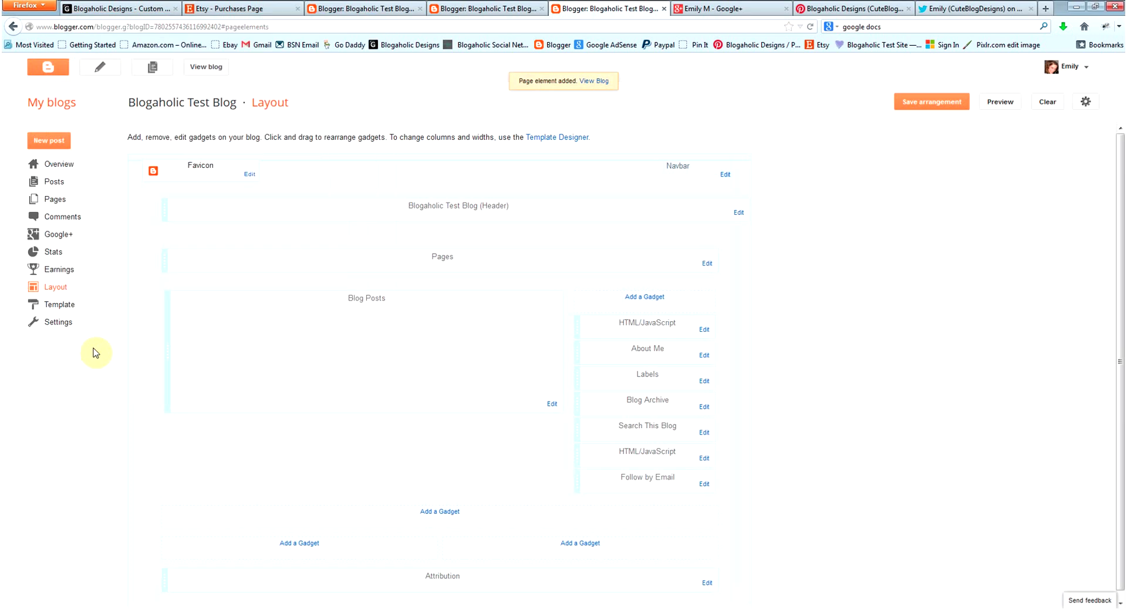
Save the arrangement, view the live blog, and check the Google+ icon link opens the profile.
left_click(935, 108)
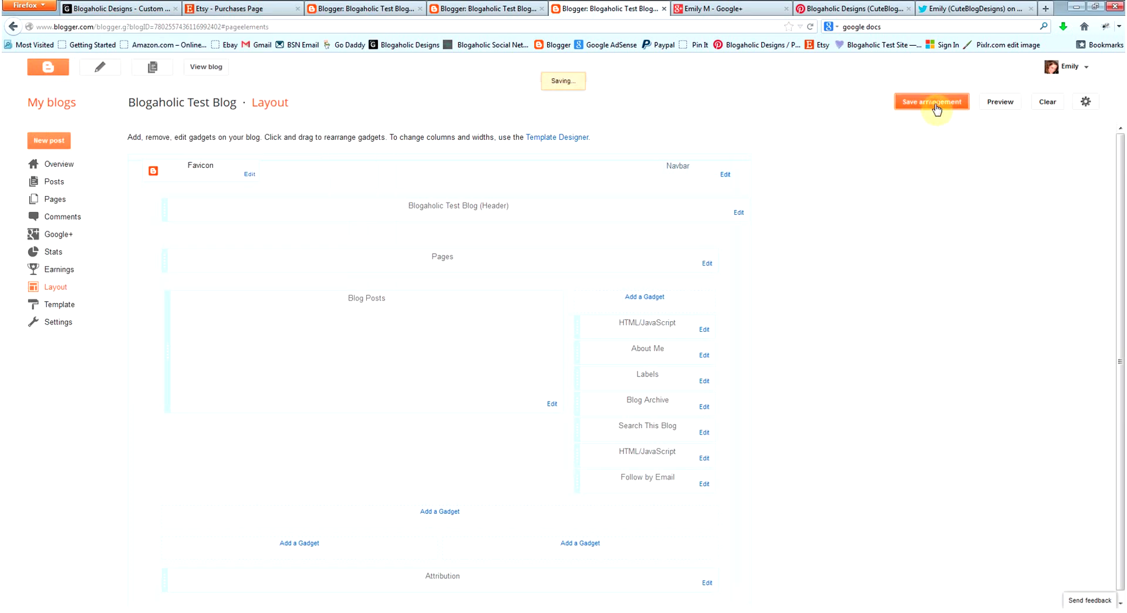
left_click(213, 71)
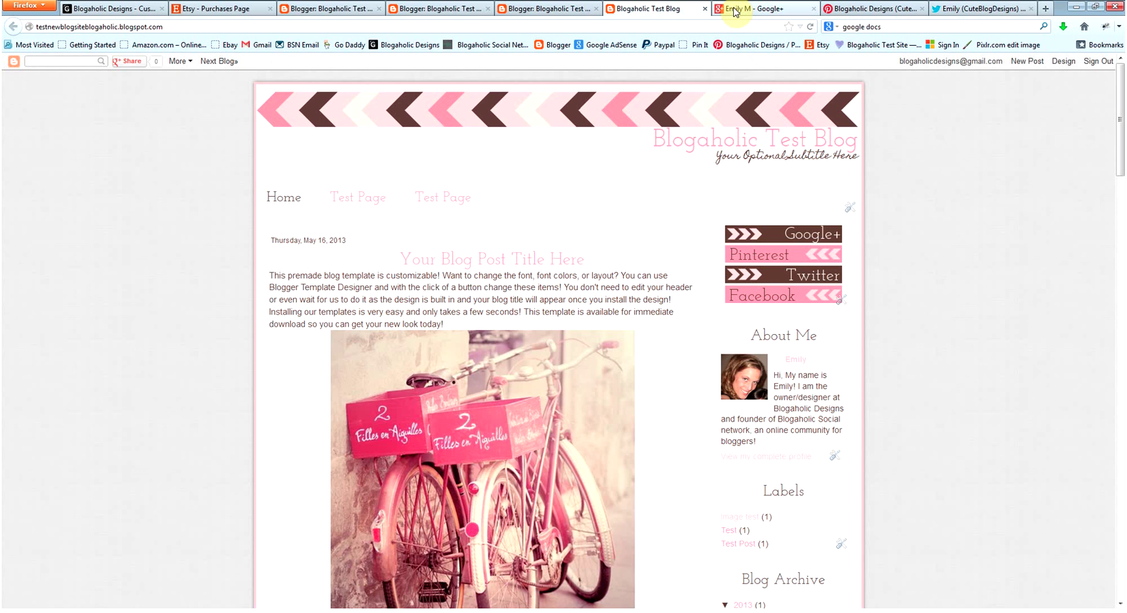
left_click(777, 8)
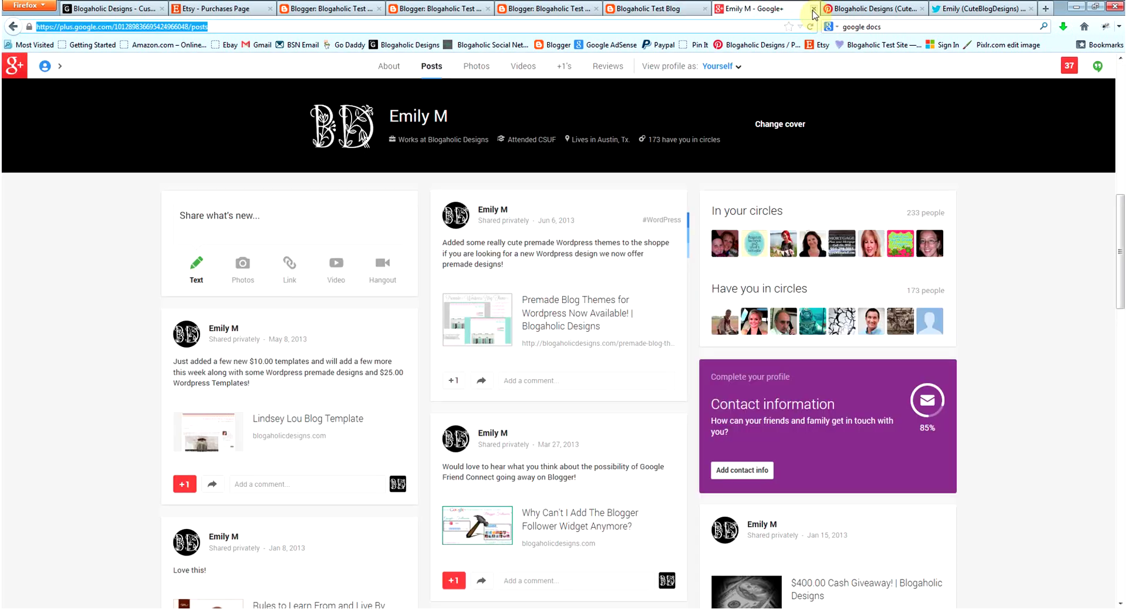
left_click(814, 8)
left_click(638, 10)
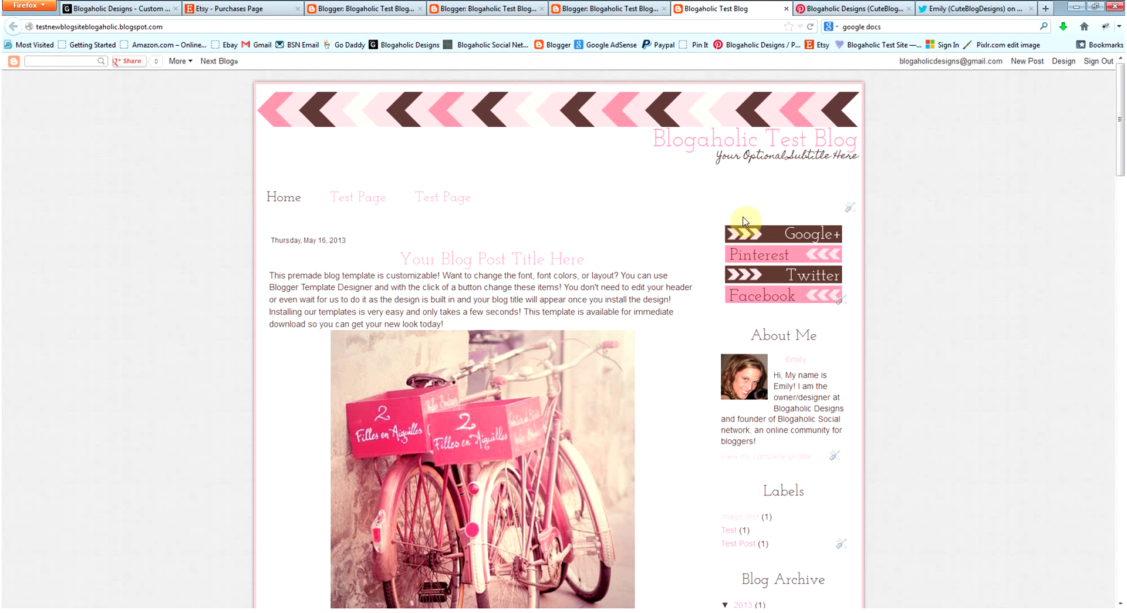